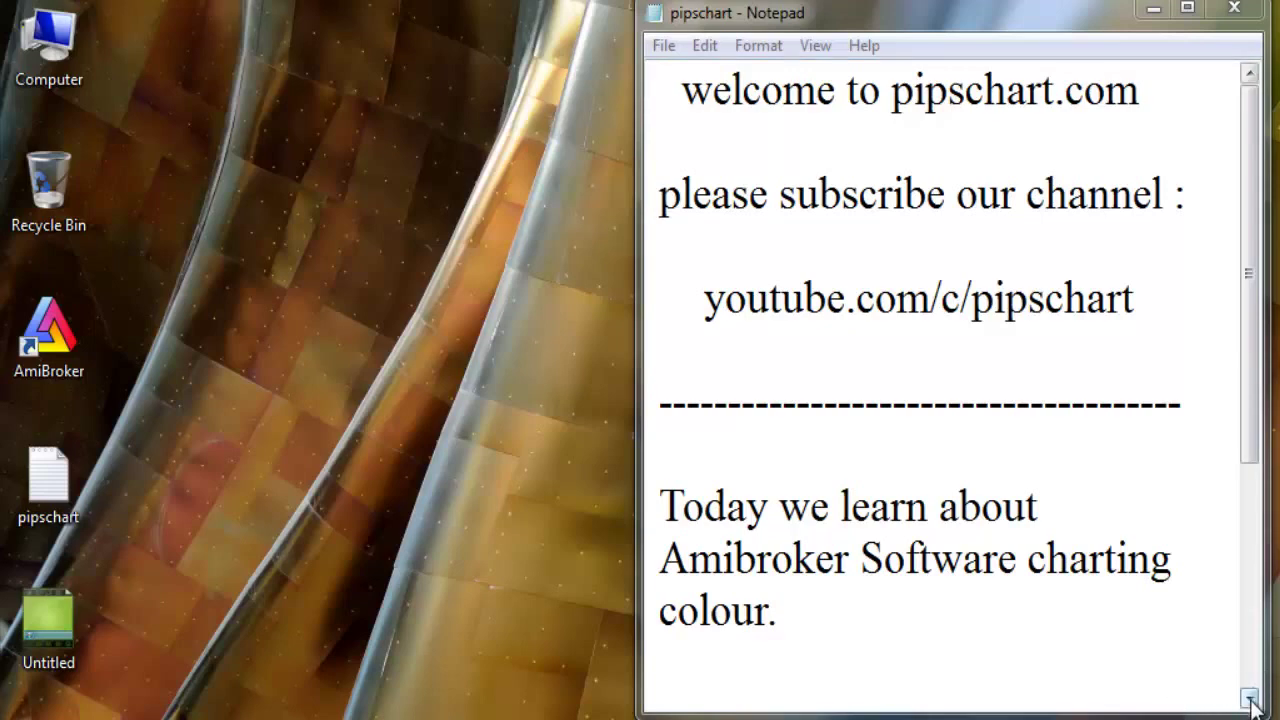
Scroll the pipschart notes down to the 'How to make your own colour in Amibroker Chart.' line
{"action": "scroll", "coordinate": [1250, 700], "scroll_direction": "down", "scroll_amount": 2}
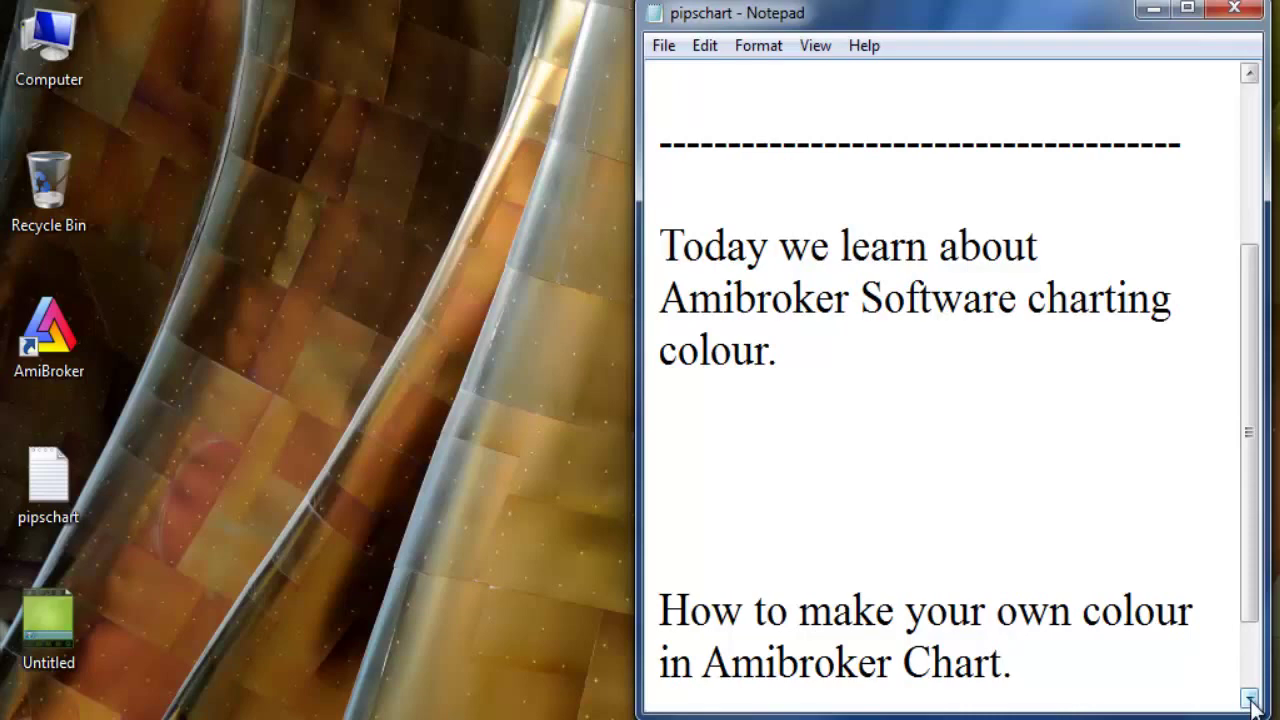
{"action": "double_click", "coordinate": [1251, 701]}
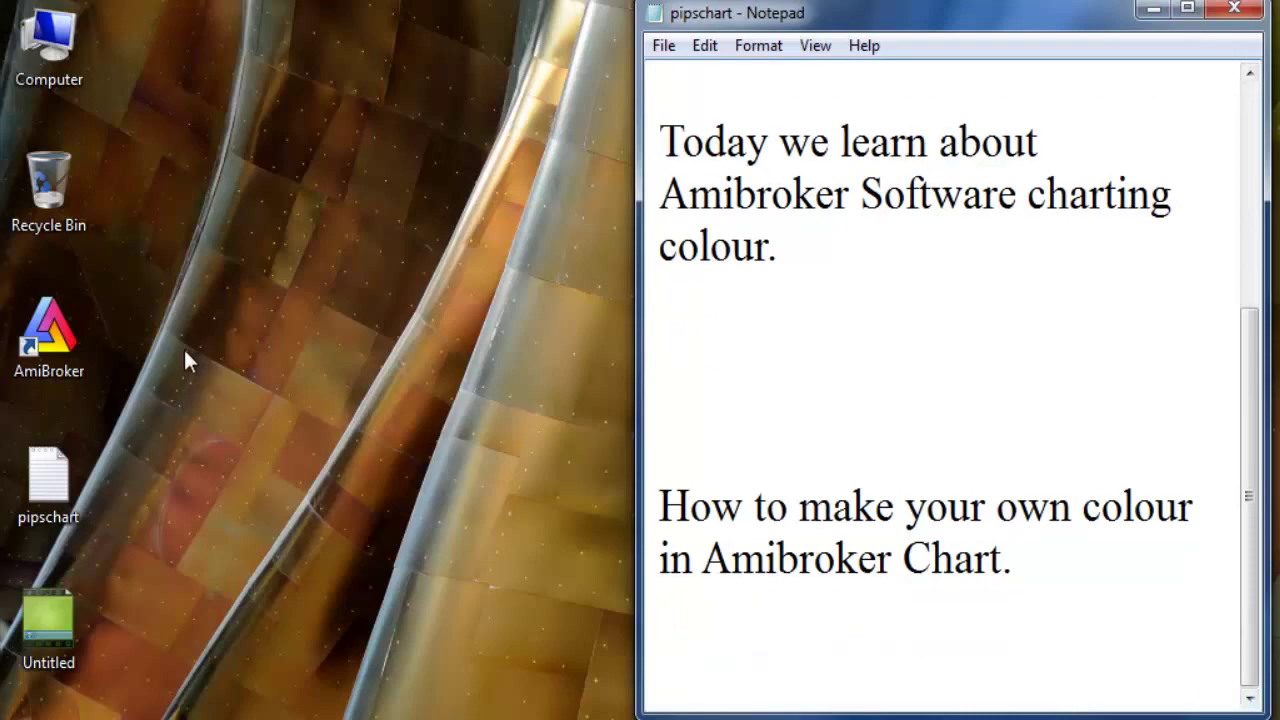
Launch AmiBroker maximized and zoom the DIS chart out, then back in to June–September 2012
{"action": "left_click", "coordinate": [71, 348]}
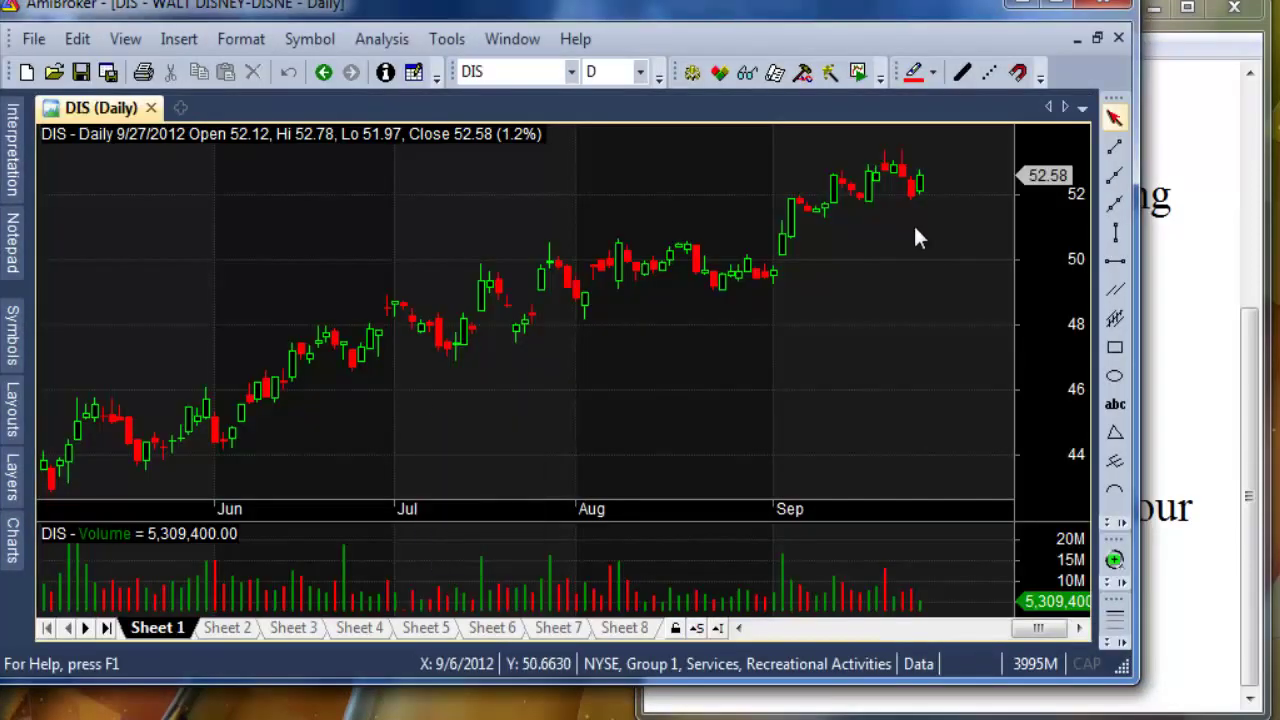
{"action": "left_click", "coordinate": [1059, 4]}
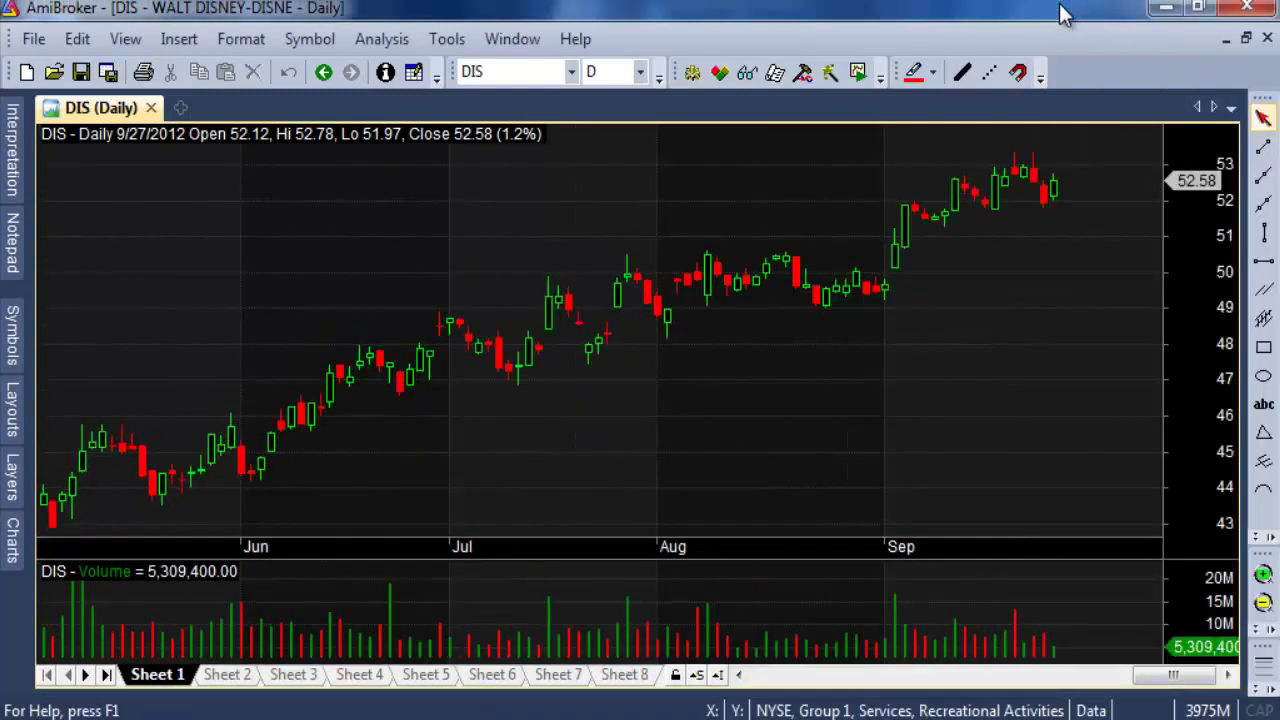
{"action": "mouse_move", "coordinate": [608, 139]}
{"action": "mouse_move", "coordinate": [1014, 323]}
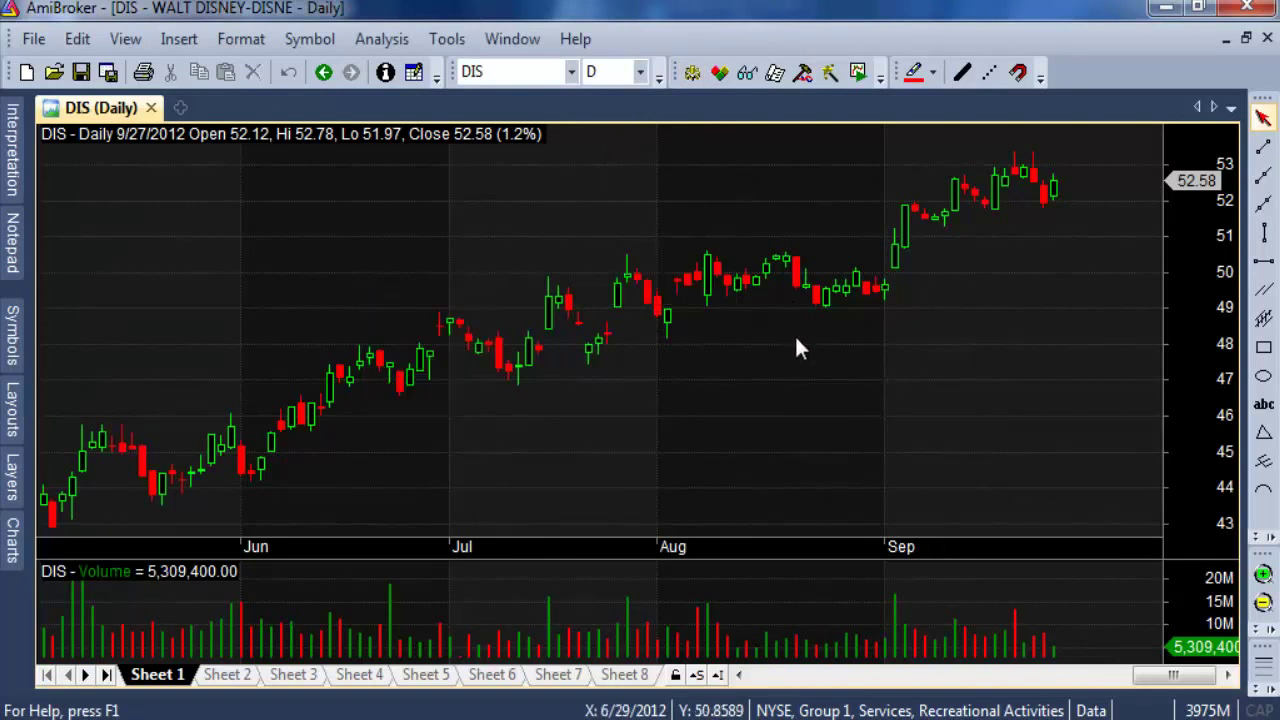
{"action": "left_click", "coordinate": [1264, 603]}
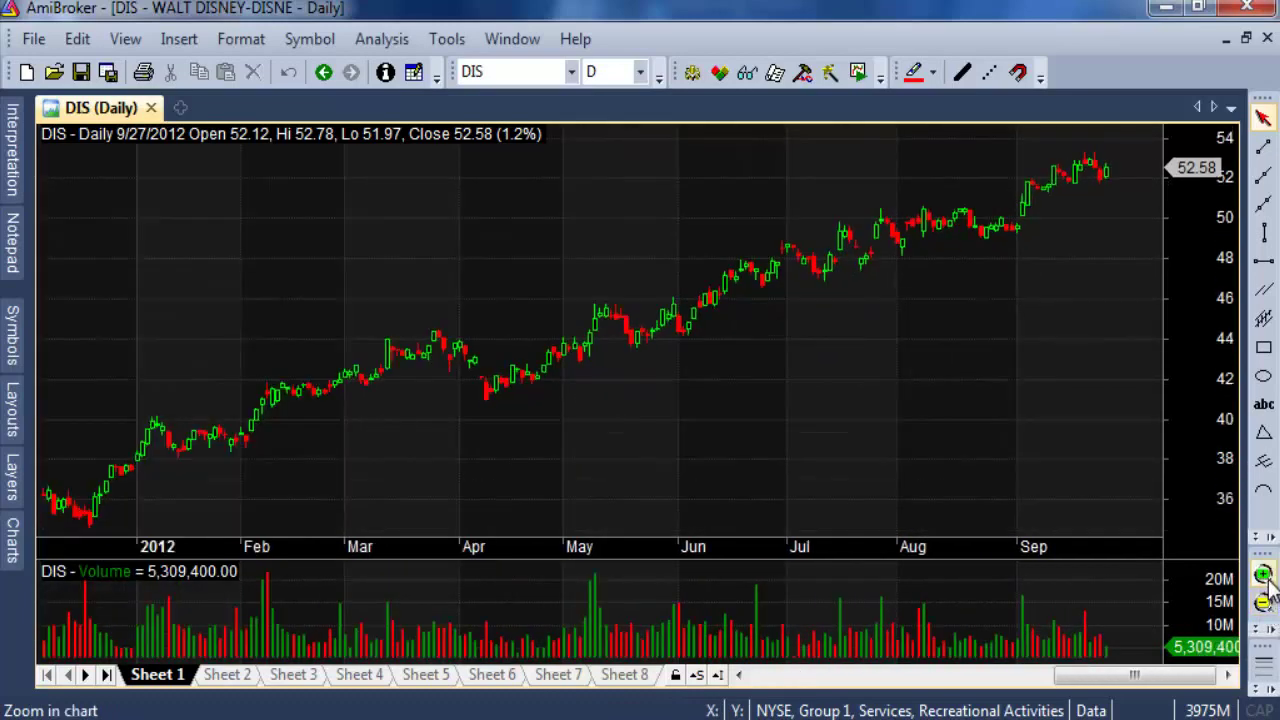
{"action": "left_click", "coordinate": [1264, 576]}
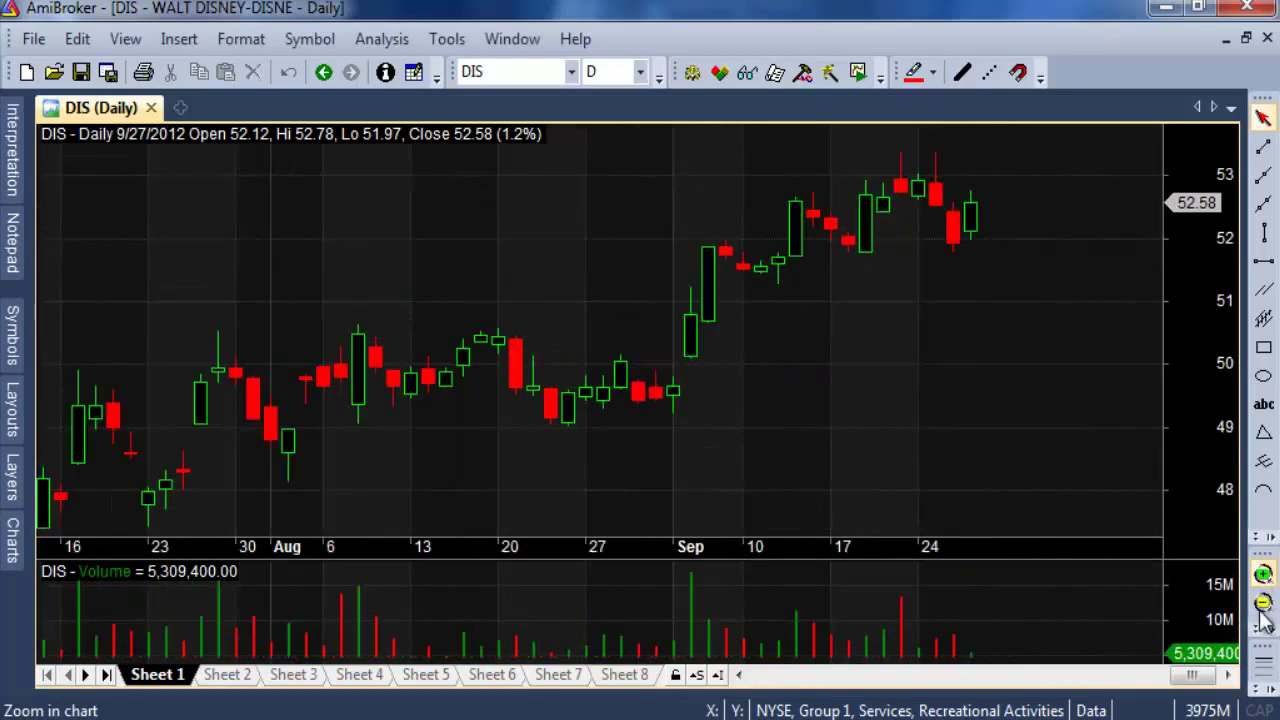
{"action": "left_click", "coordinate": [1264, 603]}
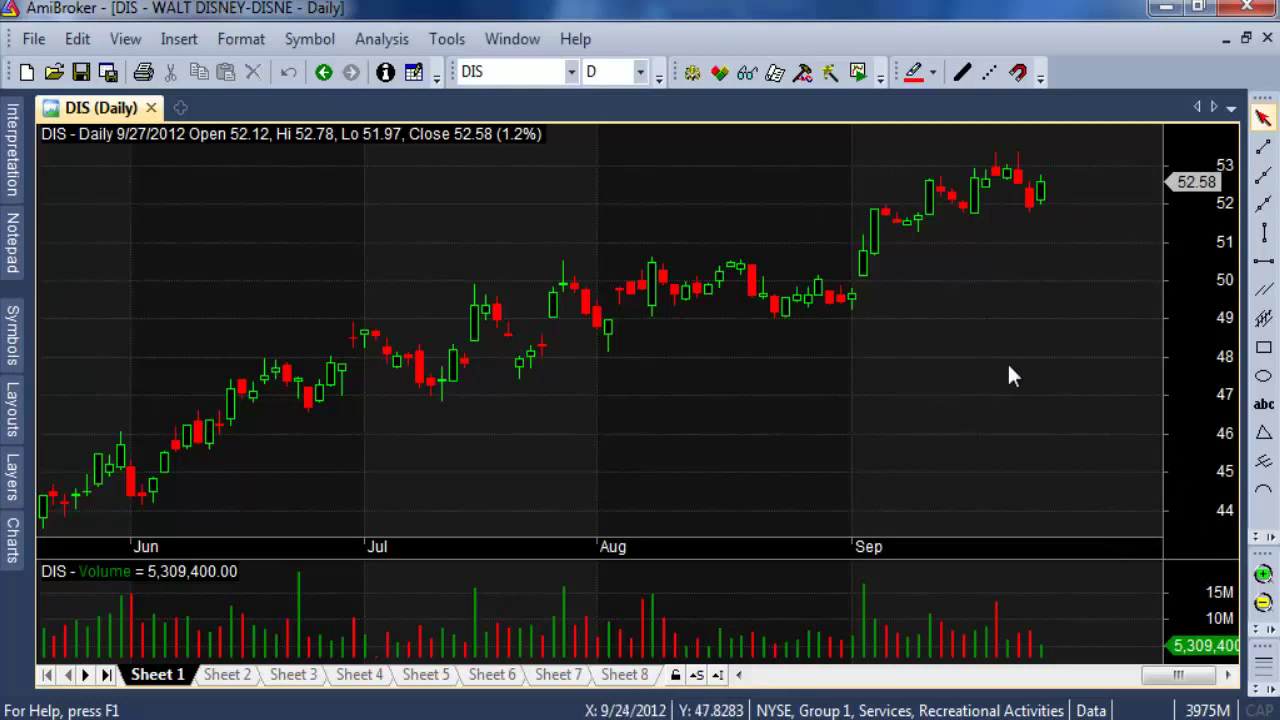
Open Tools > Preferences from the menu bar over the DIS chart
{"action": "mouse_move", "coordinate": [196, 238]}
{"action": "mouse_move", "coordinate": [1015, 377]}
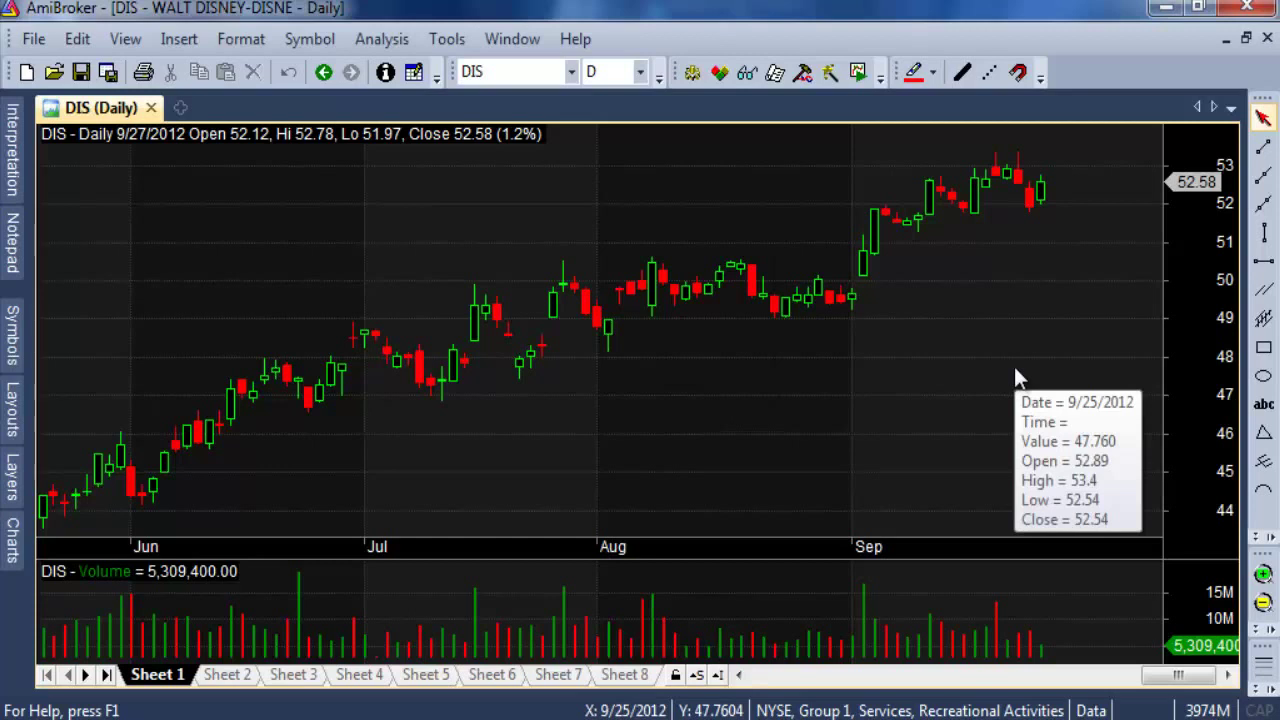
{"action": "mouse_move", "coordinate": [923, 371]}
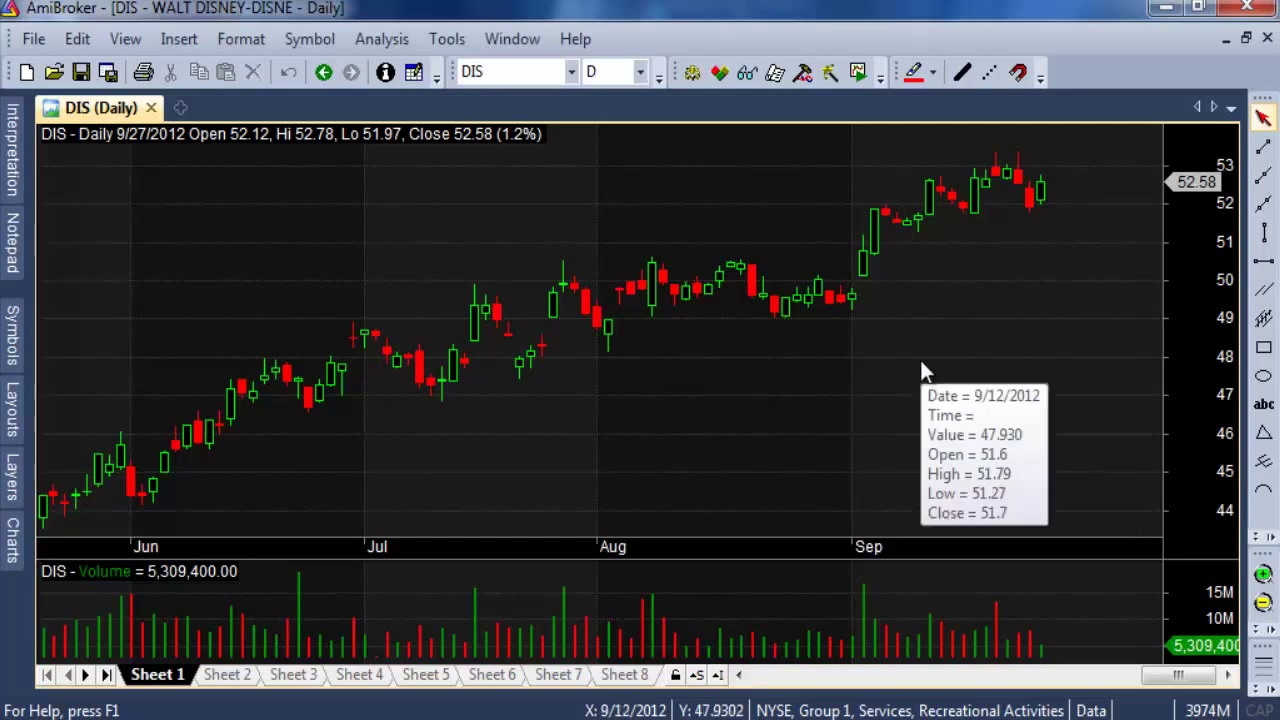
{"action": "mouse_move", "coordinate": [258, 318]}
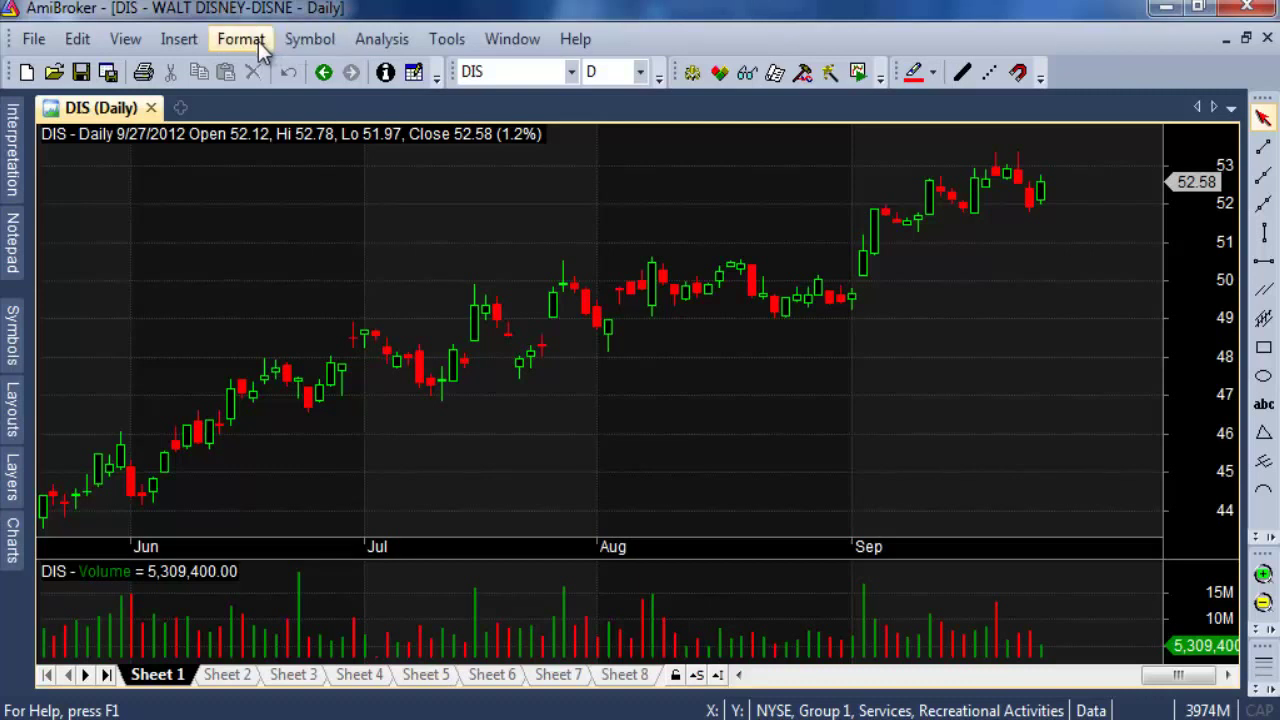
{"action": "left_click", "coordinate": [309, 49]}
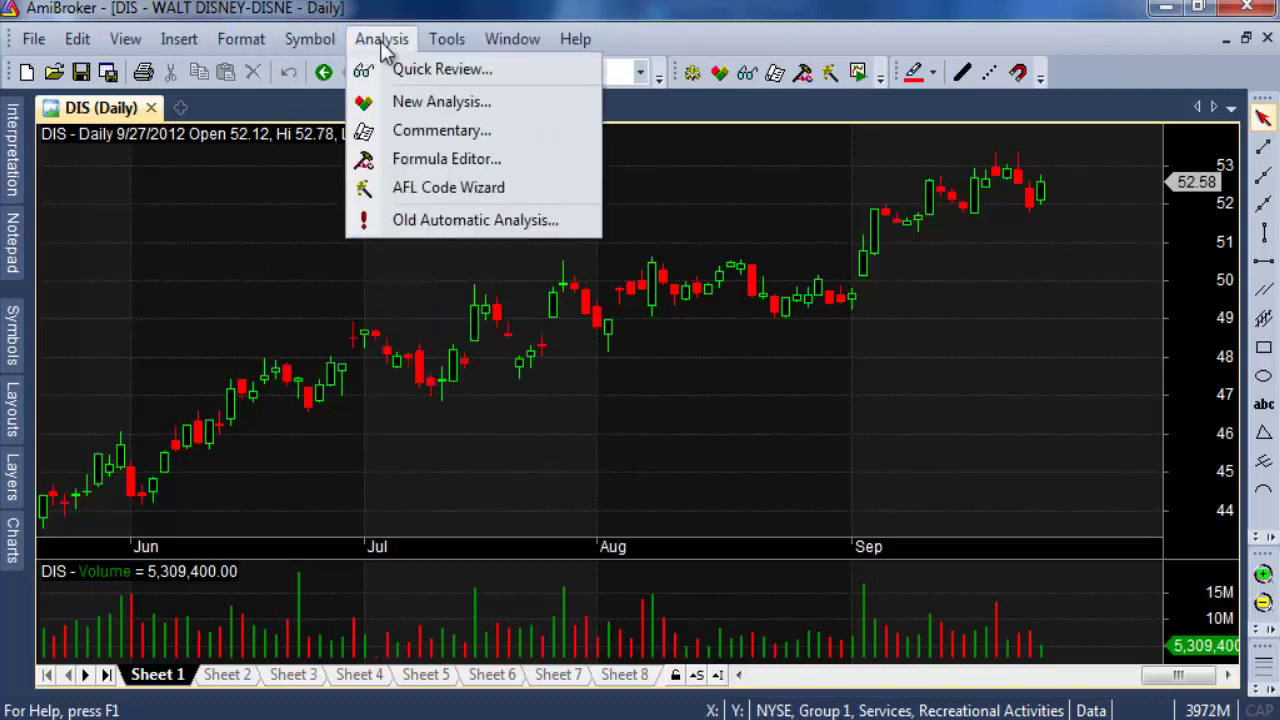
{"action": "mouse_move", "coordinate": [424, 50]}
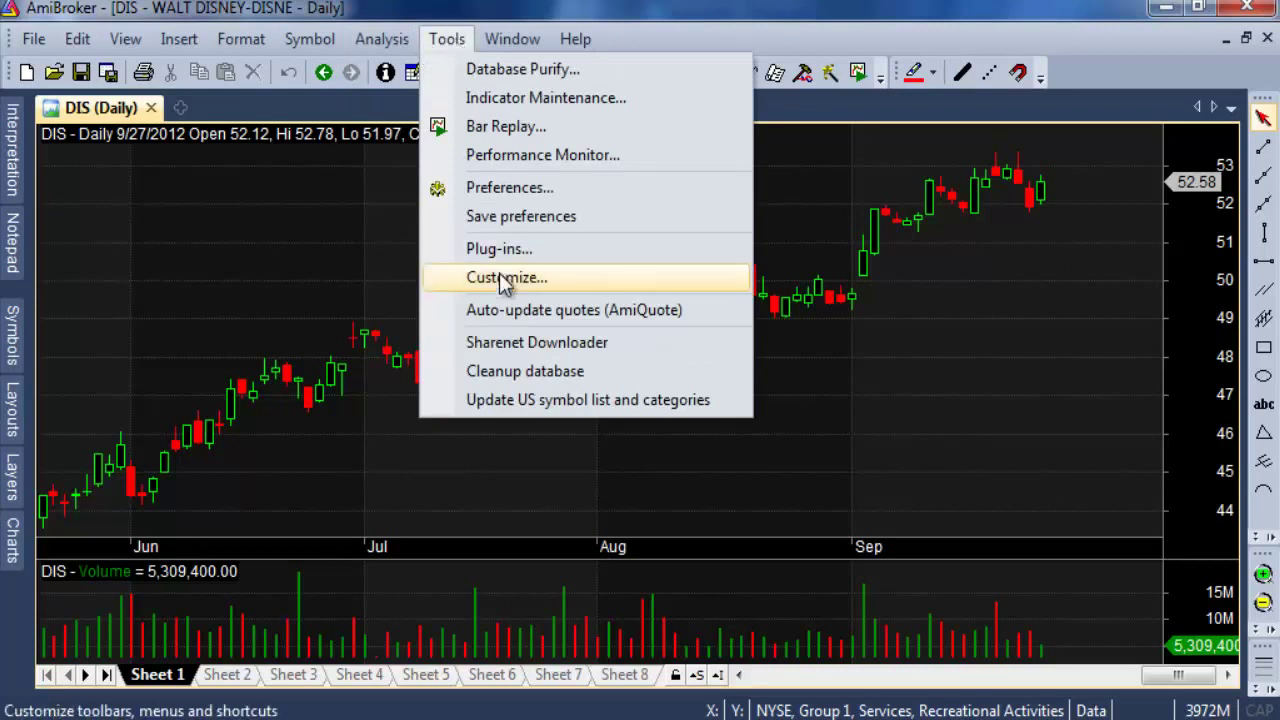
{"action": "left_click", "coordinate": [567, 195]}
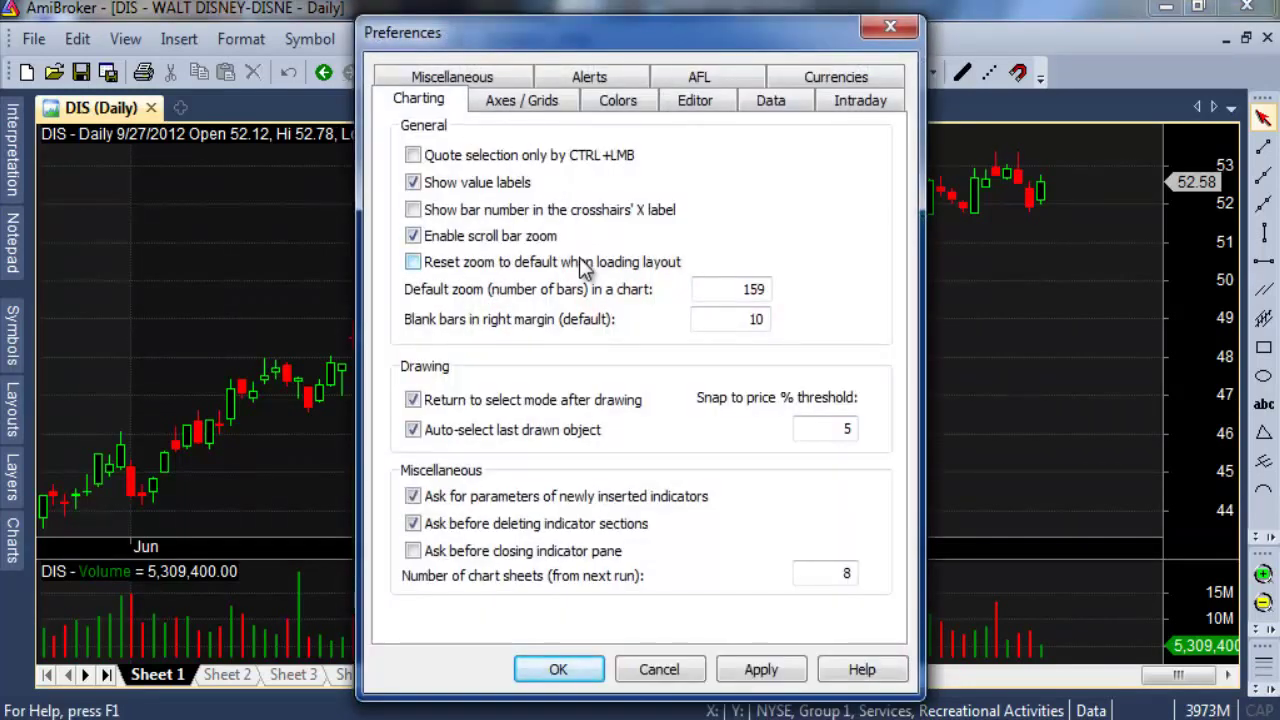
On the Colors tab, set the chart background to light cream and the axis text to black
{"action": "left_click", "coordinate": [629, 103]}
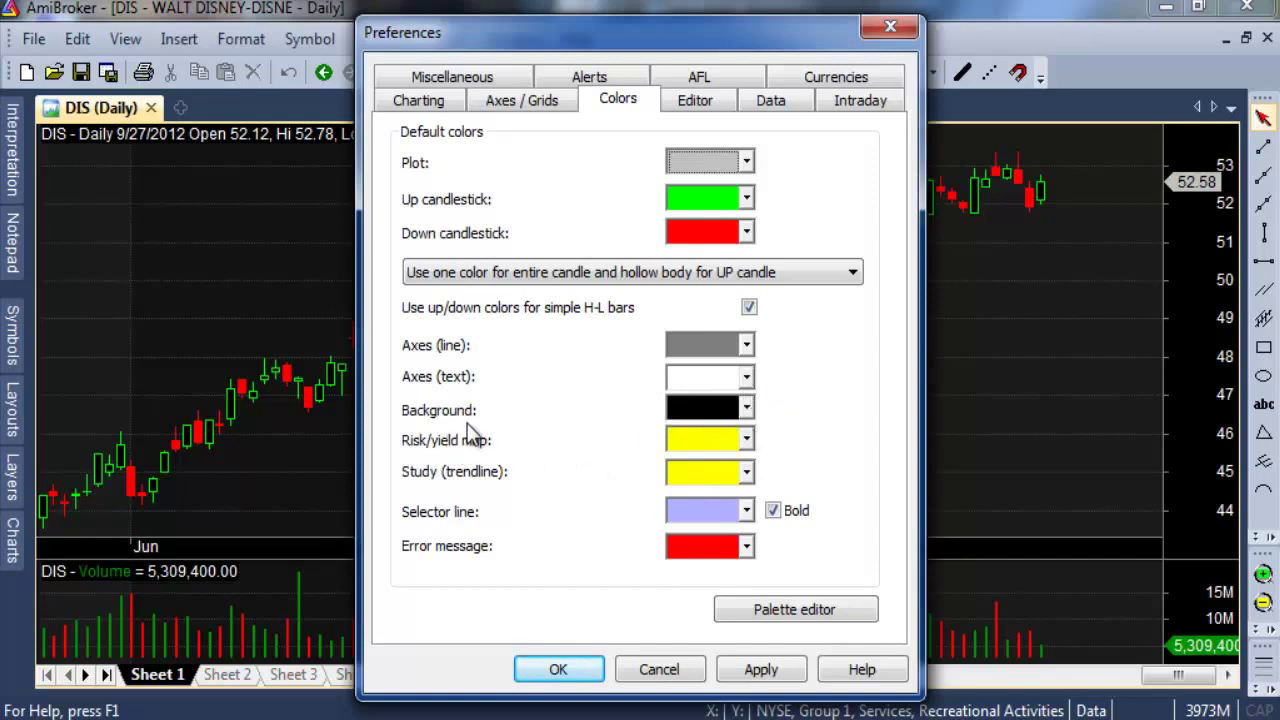
{"action": "left_click", "coordinate": [692, 416]}
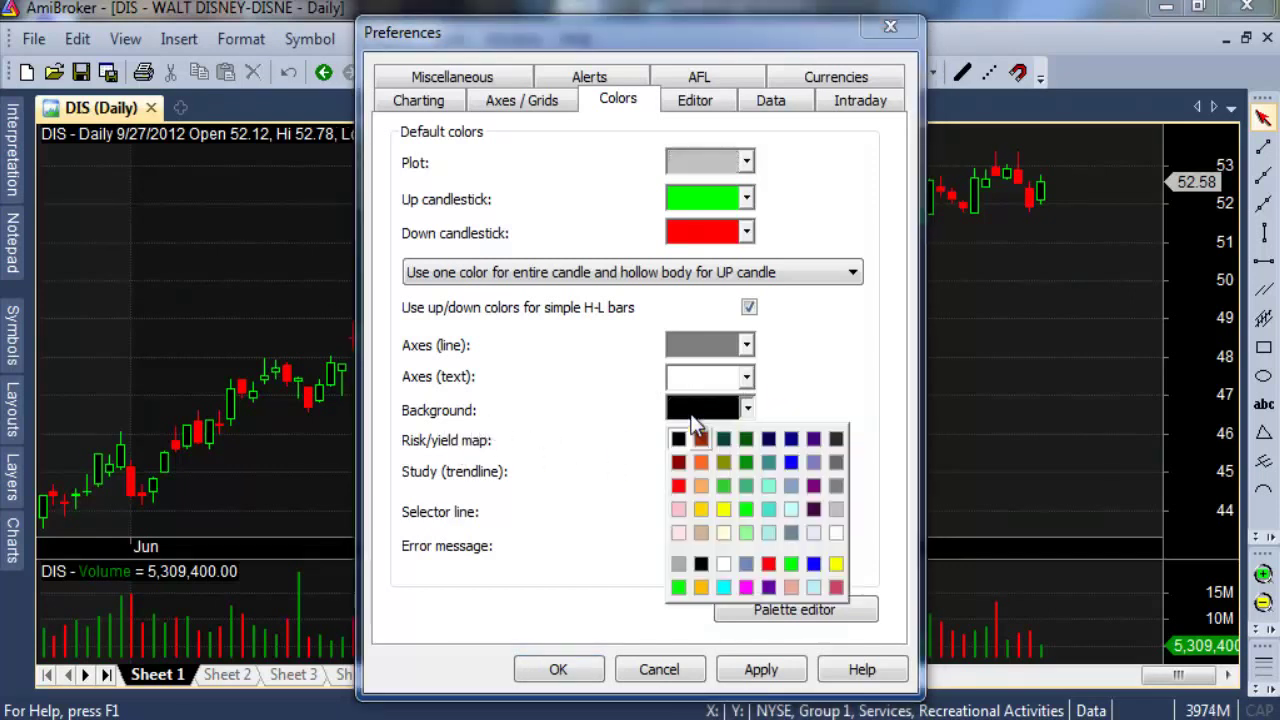
{"action": "left_click", "coordinate": [724, 537]}
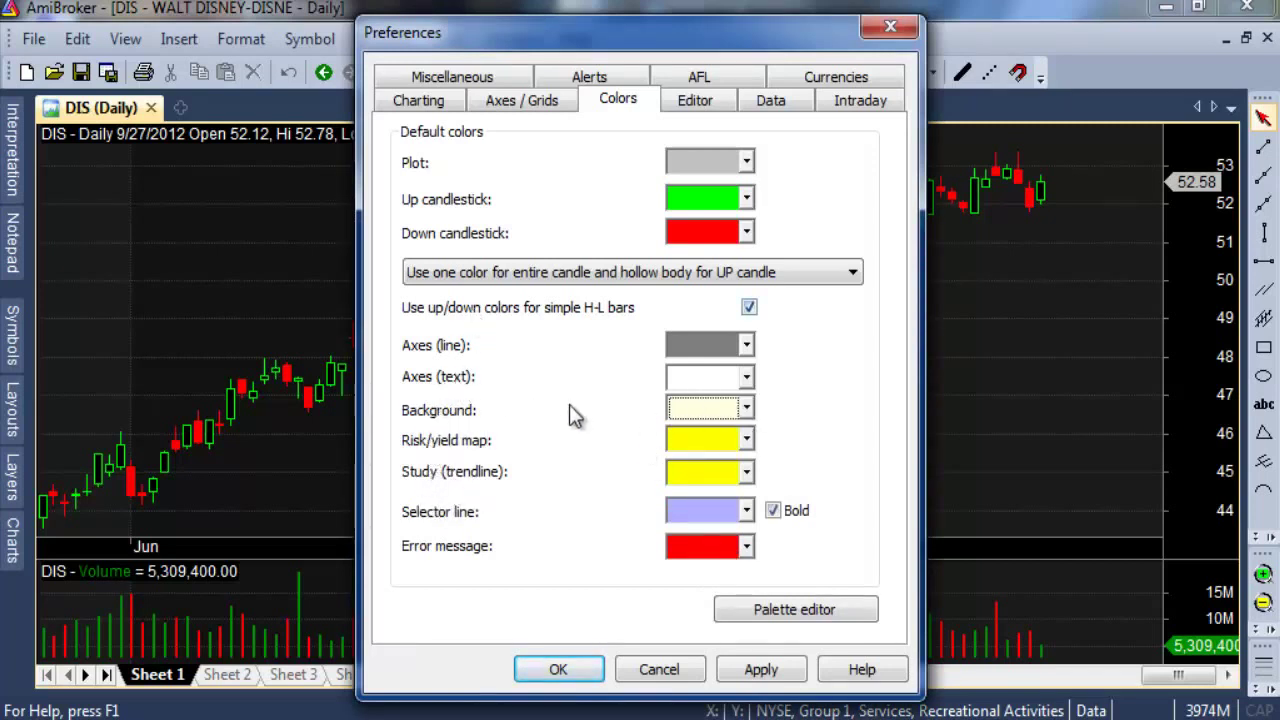
{"action": "left_click", "coordinate": [744, 382]}
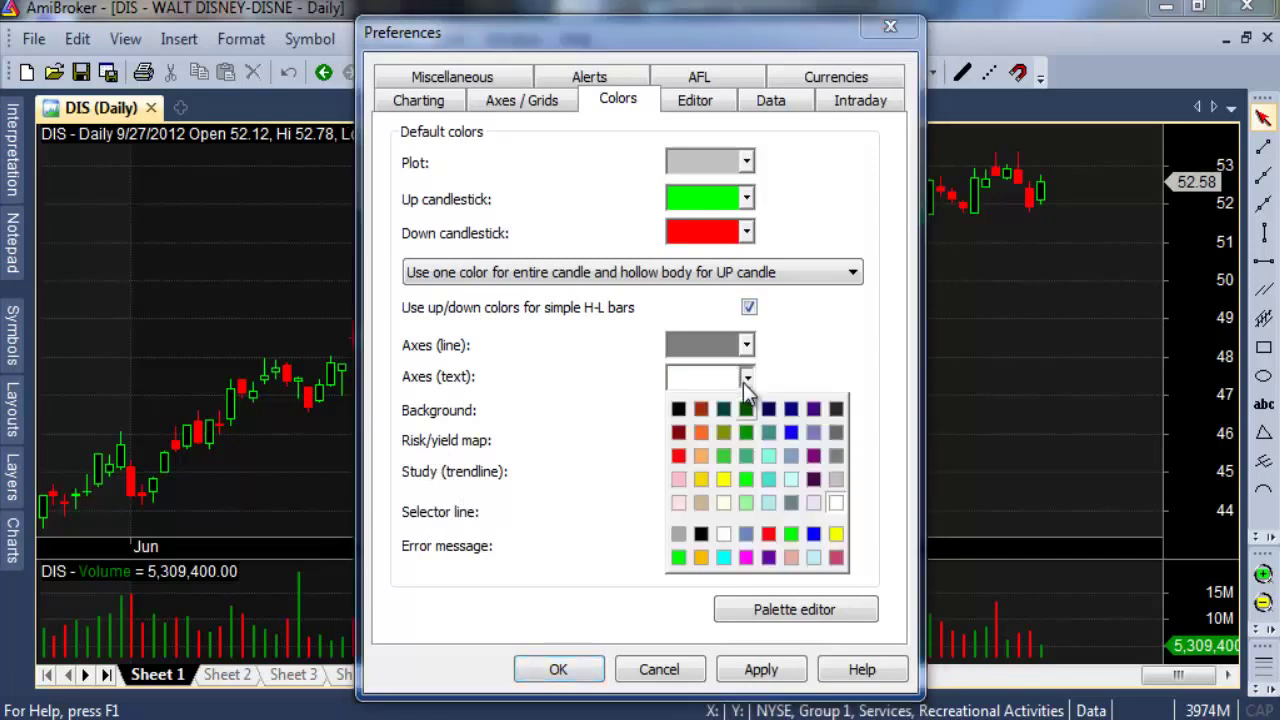
{"action": "left_click", "coordinate": [679, 410]}
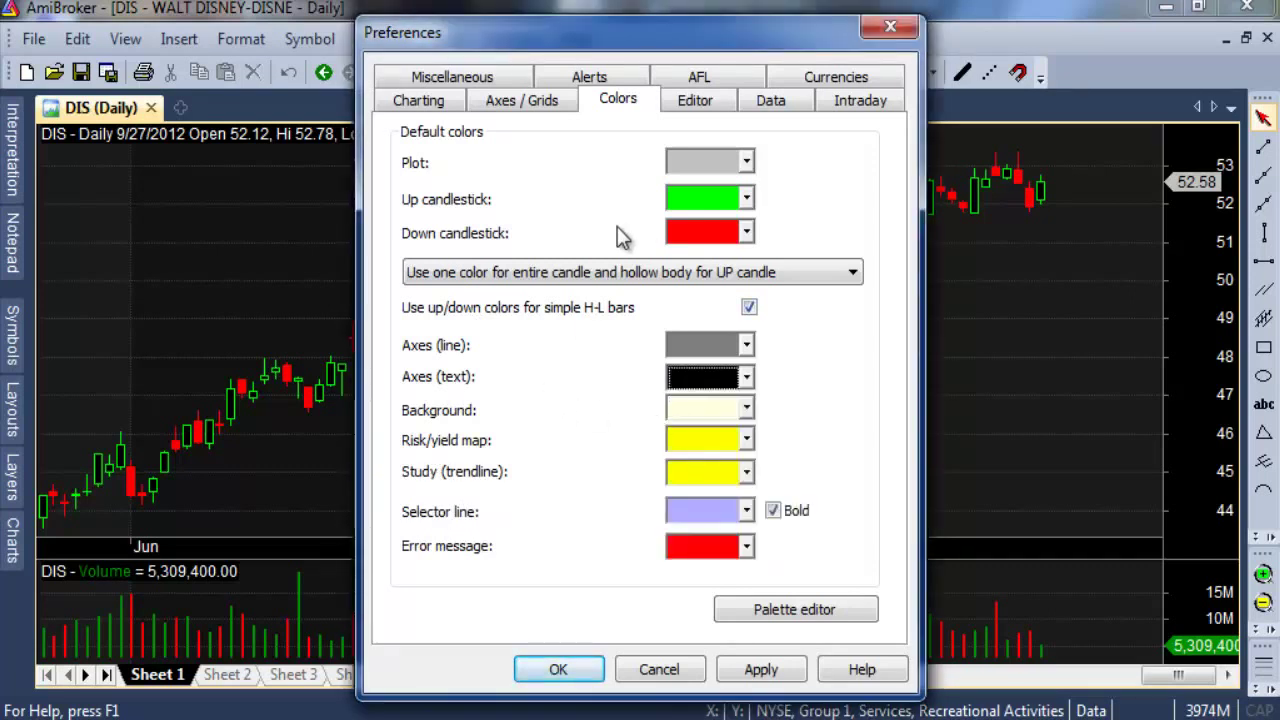
Make down candles magenta, keep the hollow-body up-candle style, and apply the colours
{"action": "left_click", "coordinate": [746, 233]}
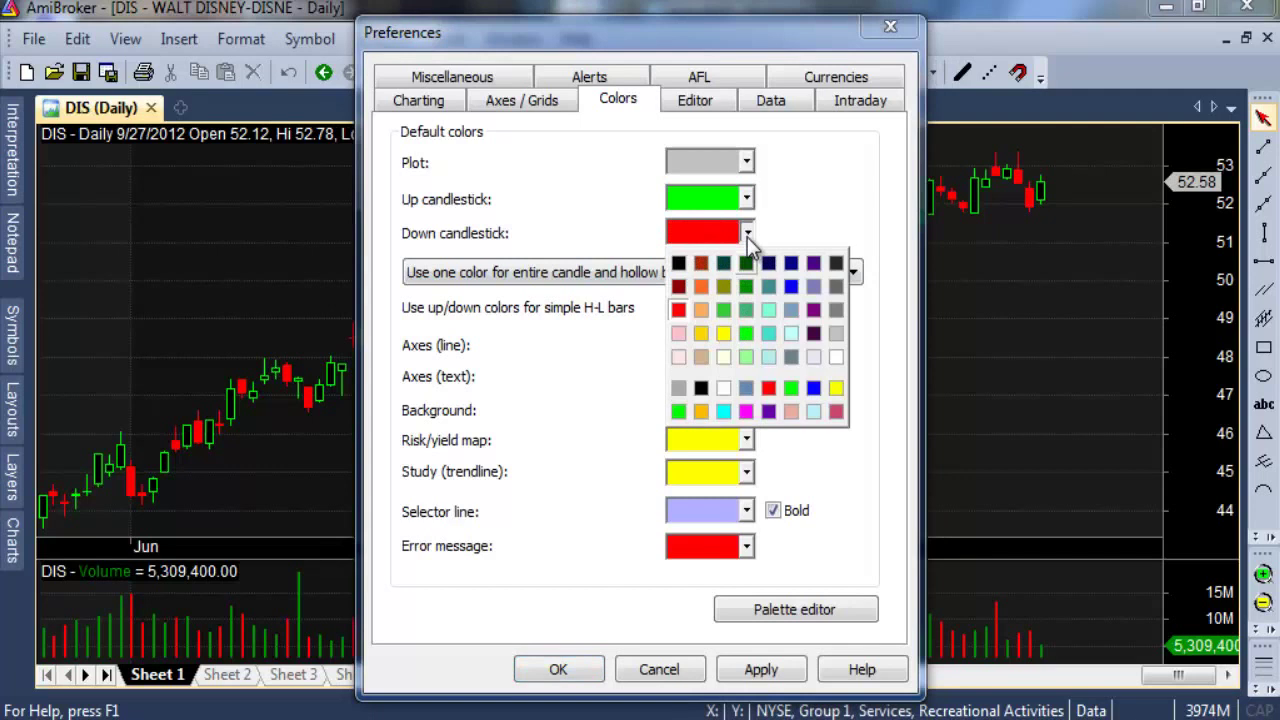
{"action": "left_click", "coordinate": [746, 412]}
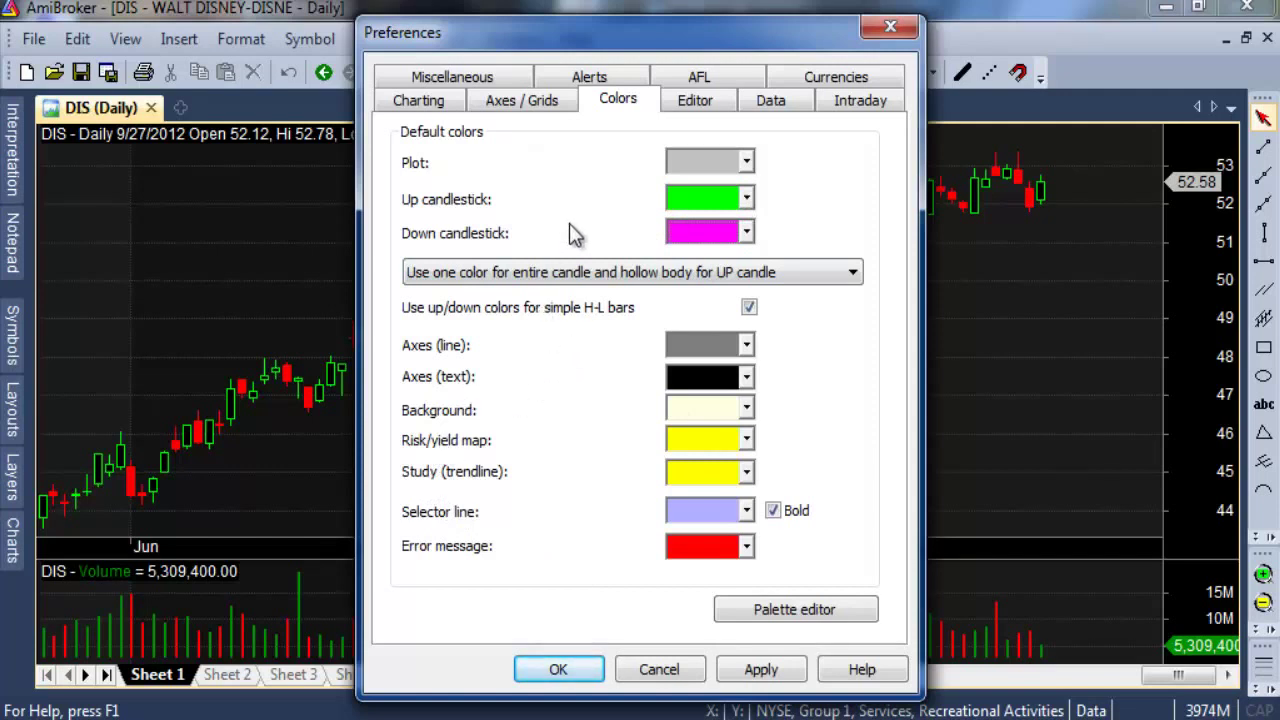
{"action": "left_click", "coordinate": [554, 277]}
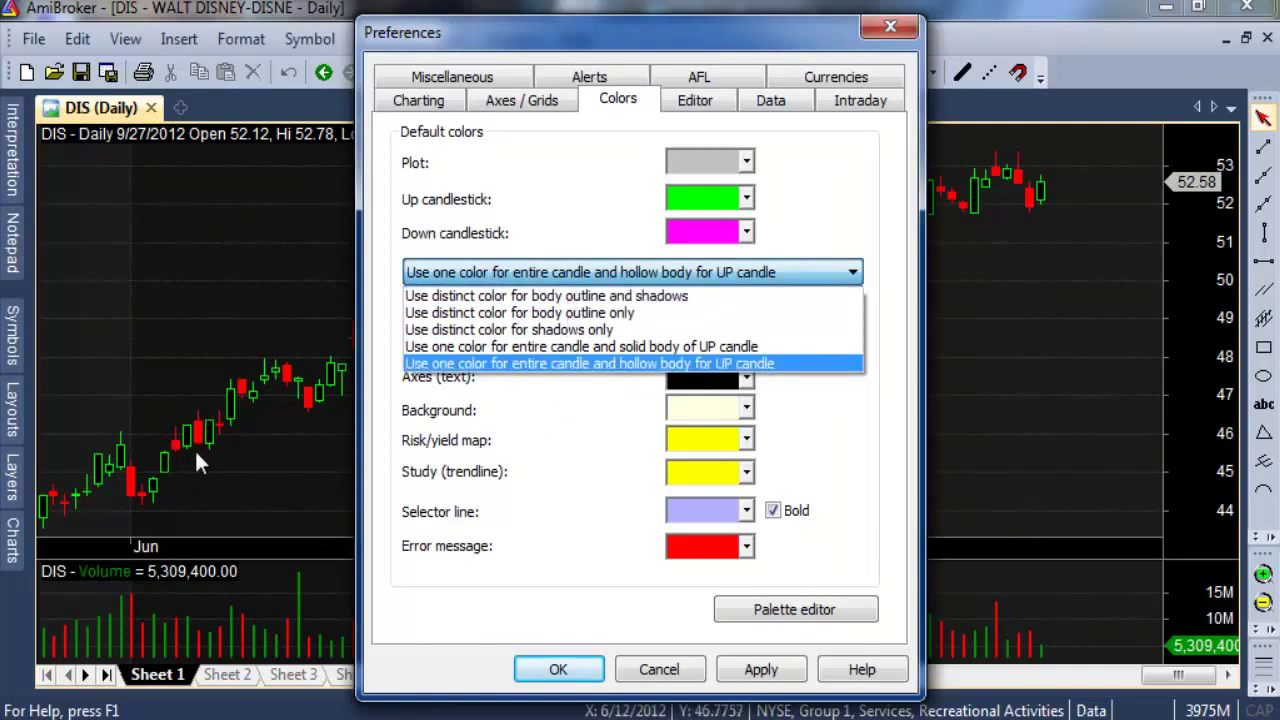
{"action": "left_click", "coordinate": [552, 366]}
{"action": "left_click", "coordinate": [477, 281]}
{"action": "left_click", "coordinate": [477, 281]}
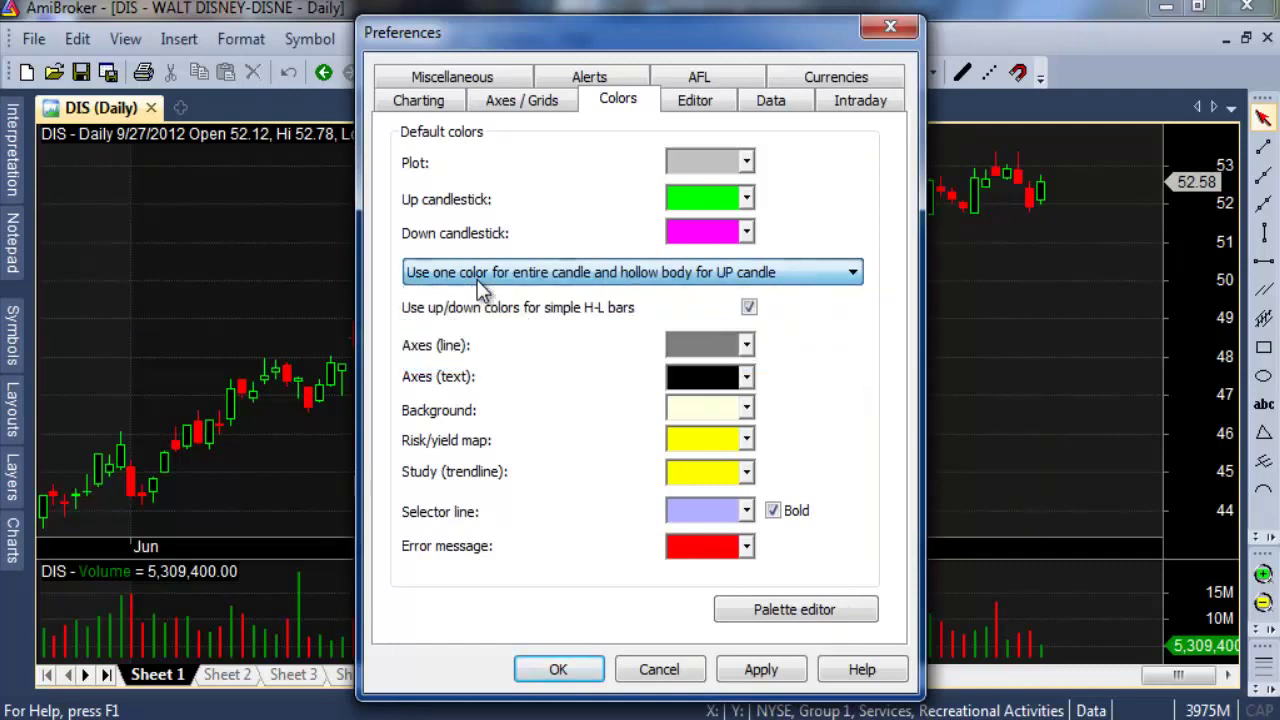
{"action": "left_click", "coordinate": [781, 676]}
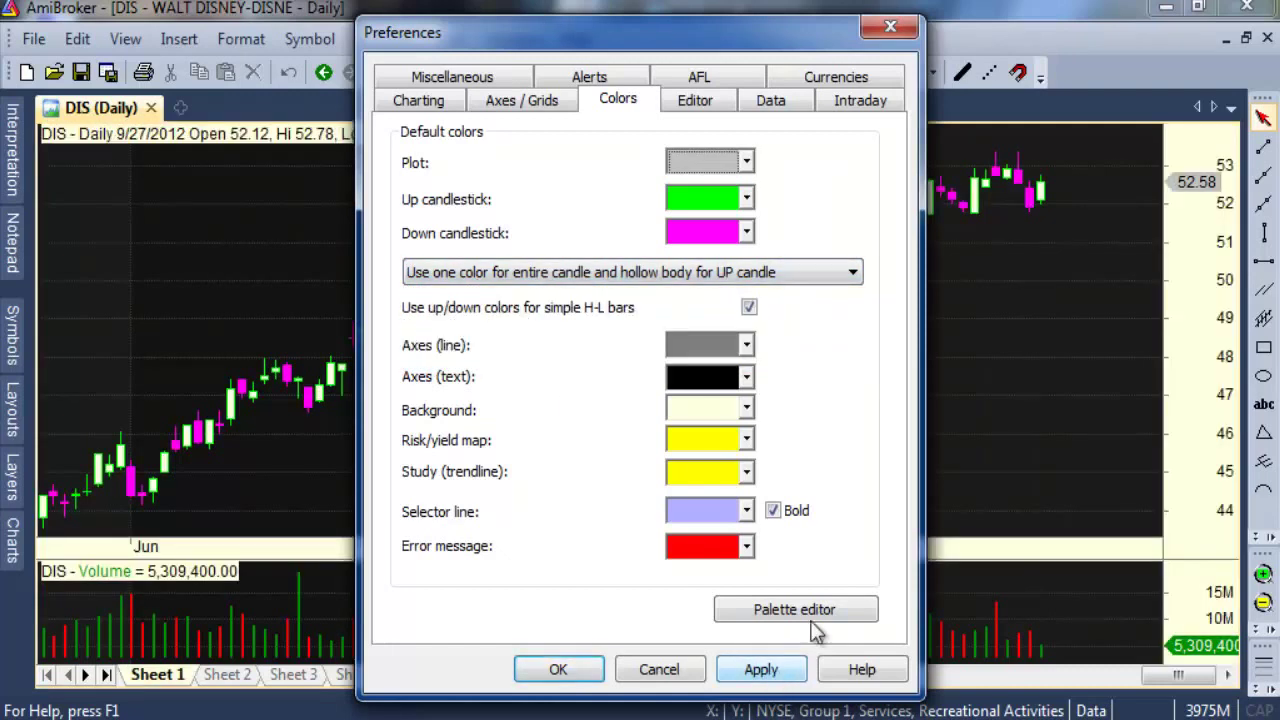
Confirm the colour preferences, then reopen Preferences on the Axes / Grids settings
{"action": "left_click", "coordinate": [573, 669]}
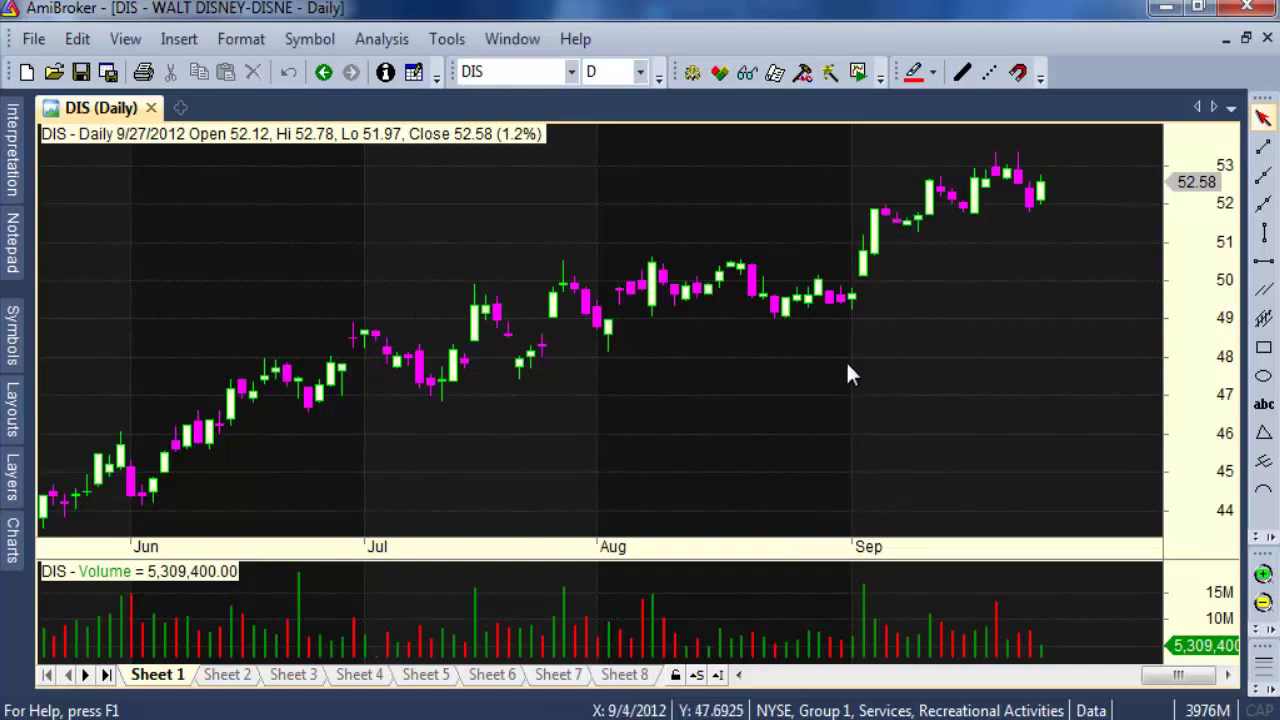
{"action": "left_click", "coordinate": [693, 74]}
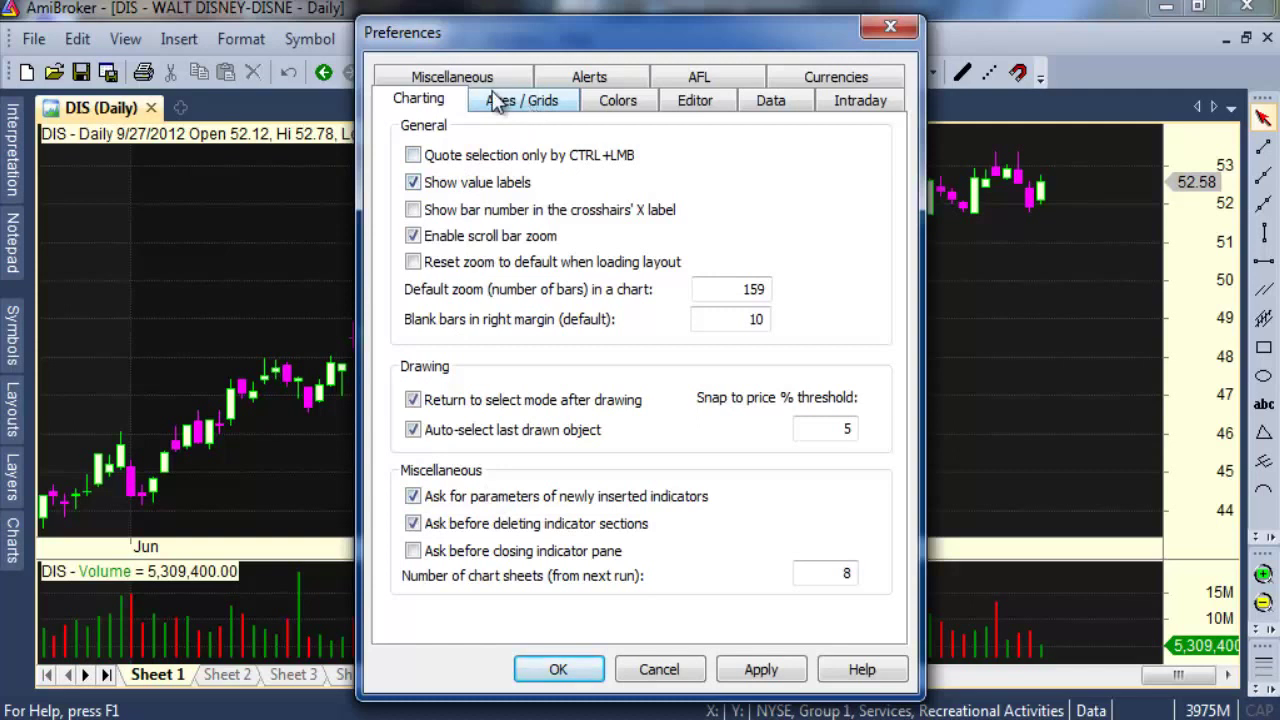
{"action": "left_click", "coordinate": [537, 100]}
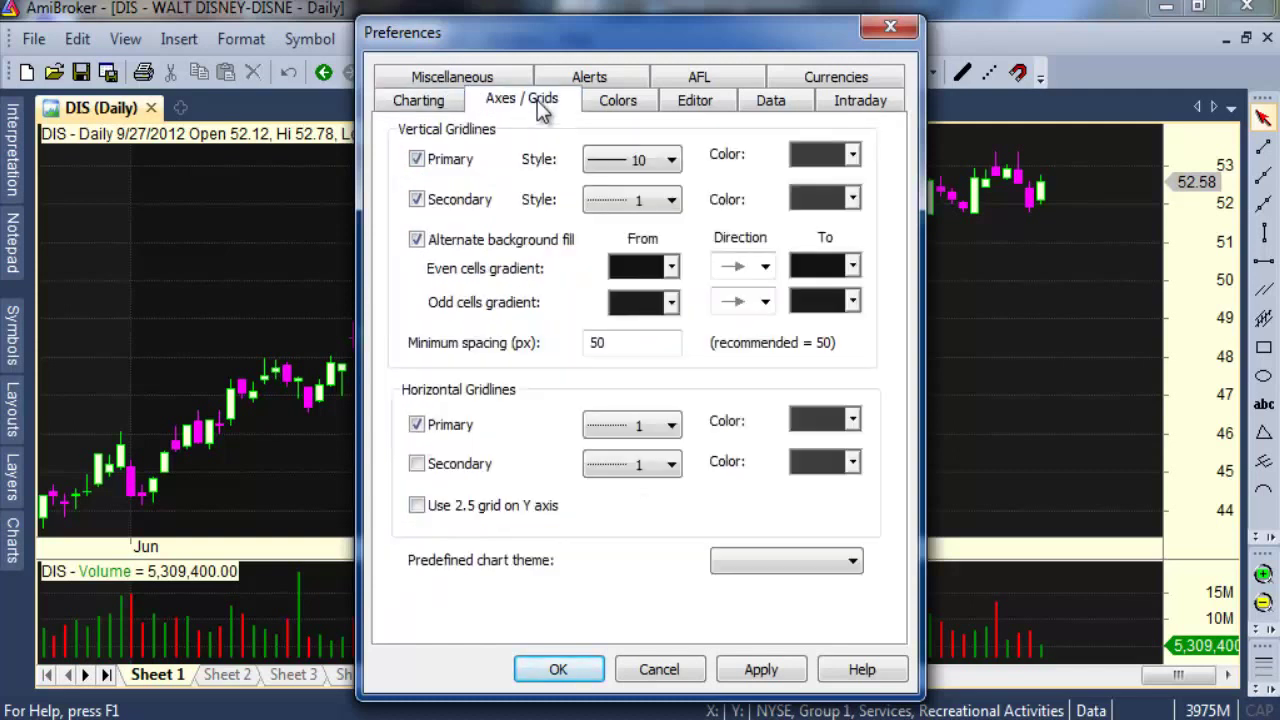
Switch off alternate background fill and the primary and secondary vertical gridlines, apply, and close
{"action": "left_click", "coordinate": [434, 427]}
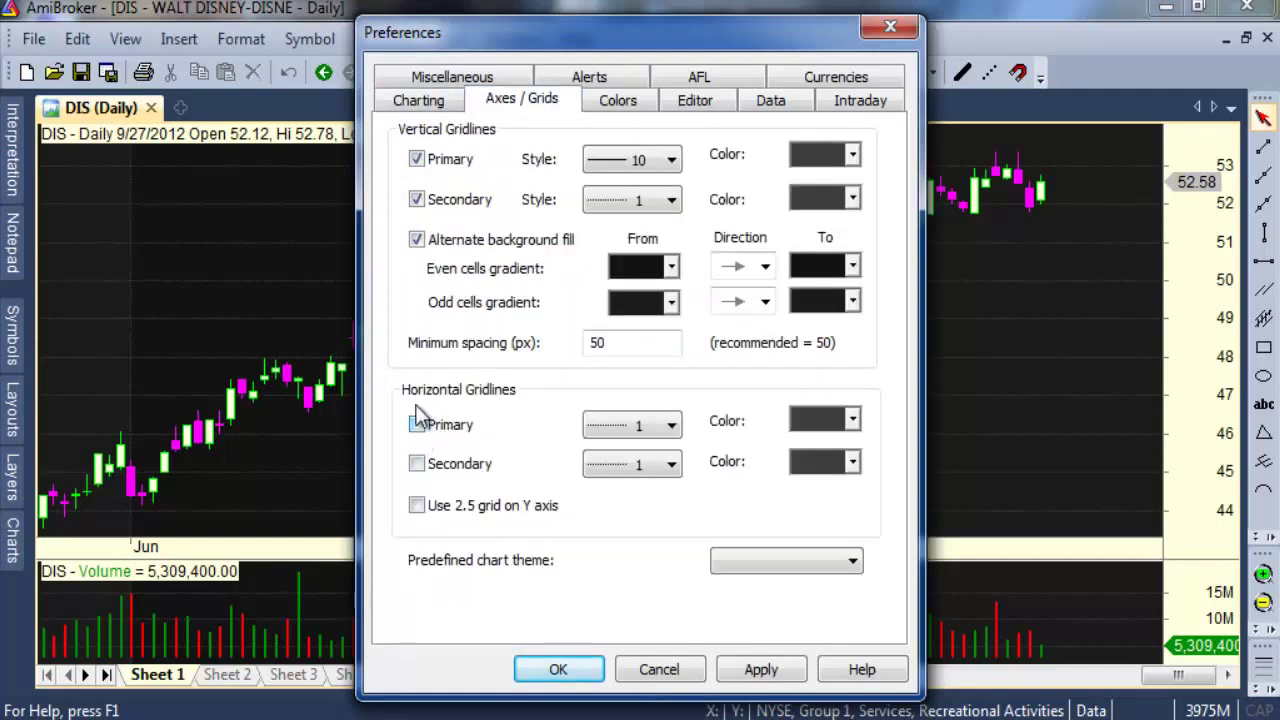
{"action": "left_click", "coordinate": [416, 241]}
{"action": "left_click", "coordinate": [418, 202]}
{"action": "left_click", "coordinate": [418, 158]}
{"action": "left_click", "coordinate": [778, 679]}
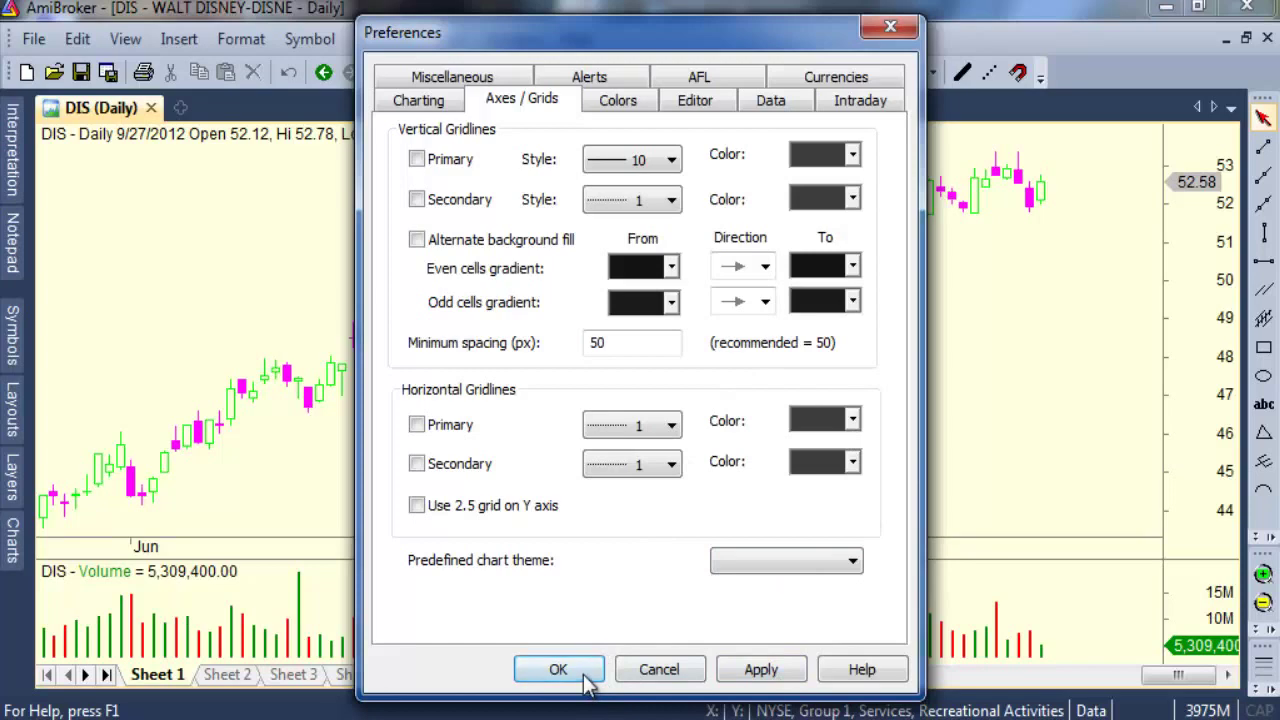
{"action": "left_click", "coordinate": [587, 678]}
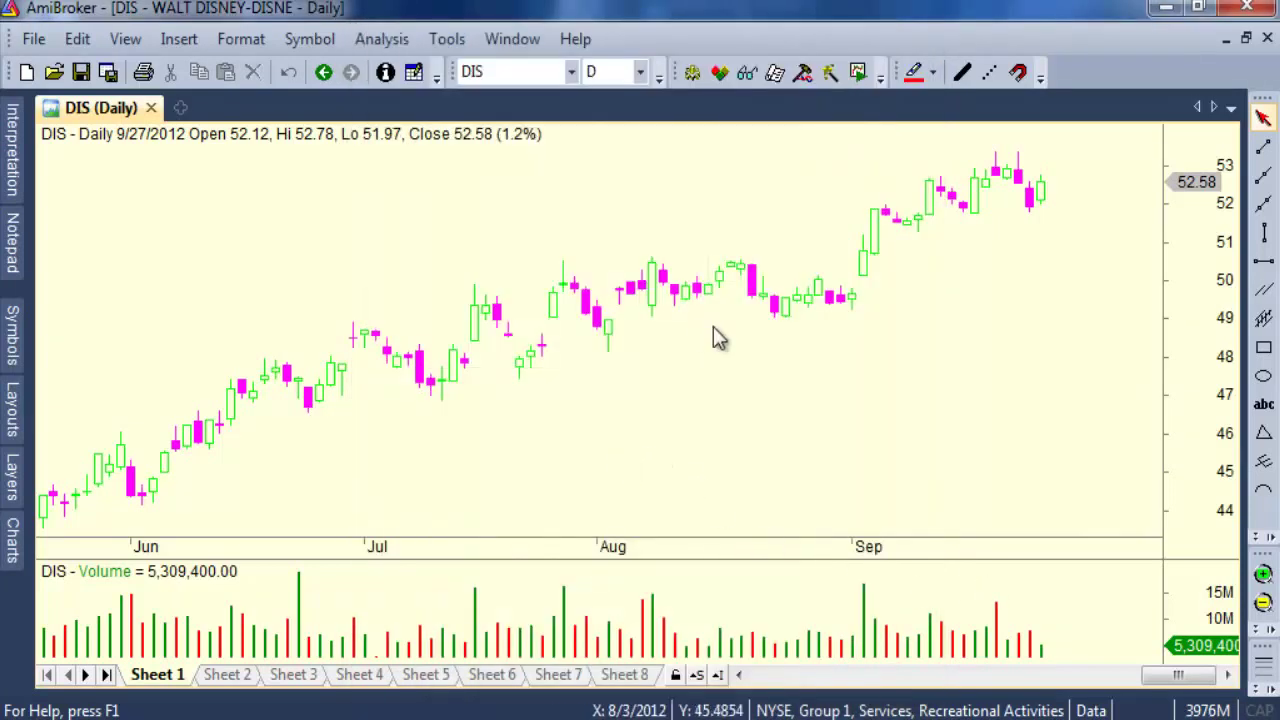
Zoom the cream DIS chart out to over a year, then back to April–September 2012
{"action": "left_click", "coordinate": [1262, 605]}
{"action": "left_click", "coordinate": [1262, 605]}
{"action": "left_click", "coordinate": [1262, 605]}
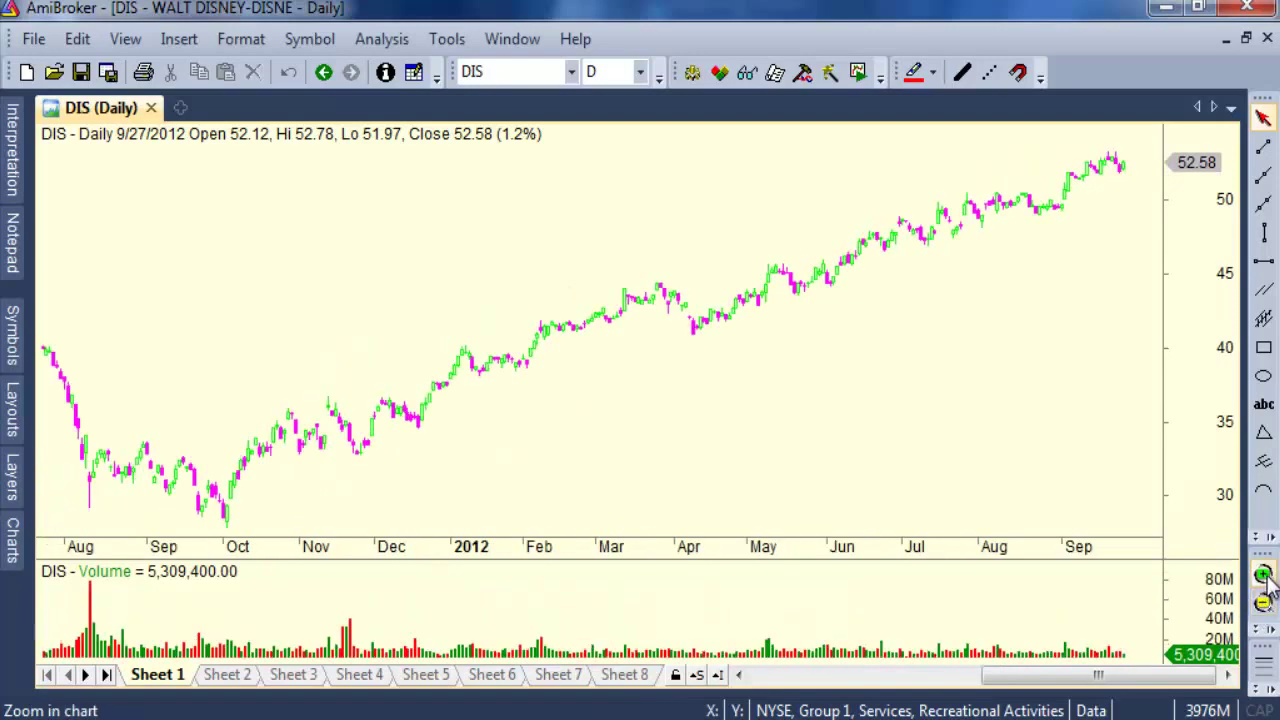
{"action": "left_click", "coordinate": [1263, 575]}
{"action": "left_click", "coordinate": [1263, 575]}
{"action": "left_click", "coordinate": [1263, 575]}
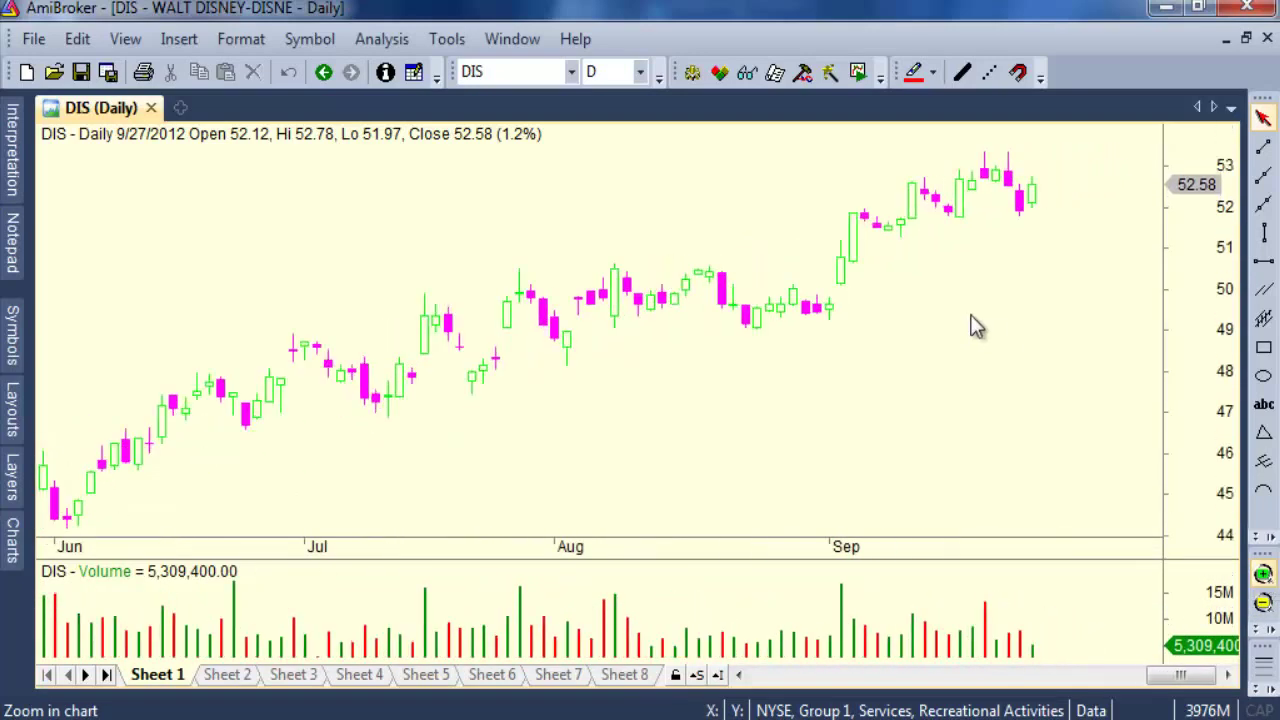
{"action": "left_click", "coordinate": [1262, 605]}
{"action": "left_click", "coordinate": [1262, 605]}
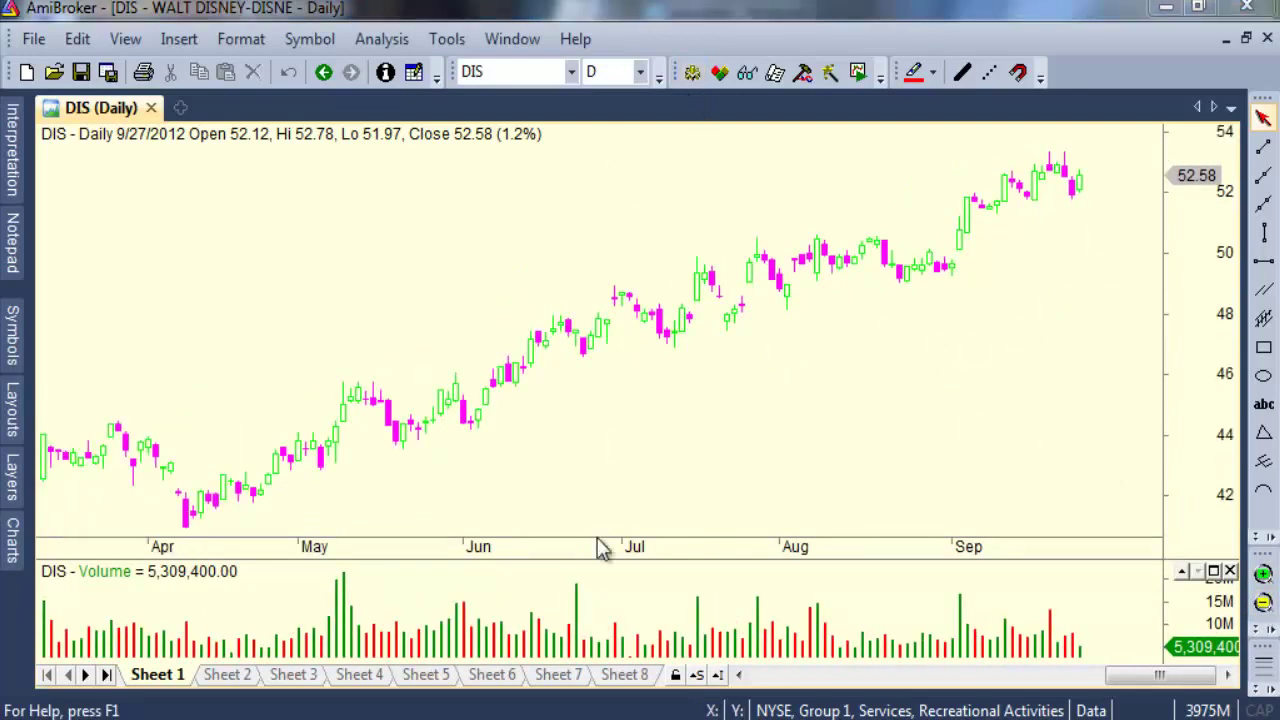
{"action": "key", "text": "alt+t"}
Make down candles red with distinct body outline and shadow colours, and apply
{"action": "key", "text": "p"}
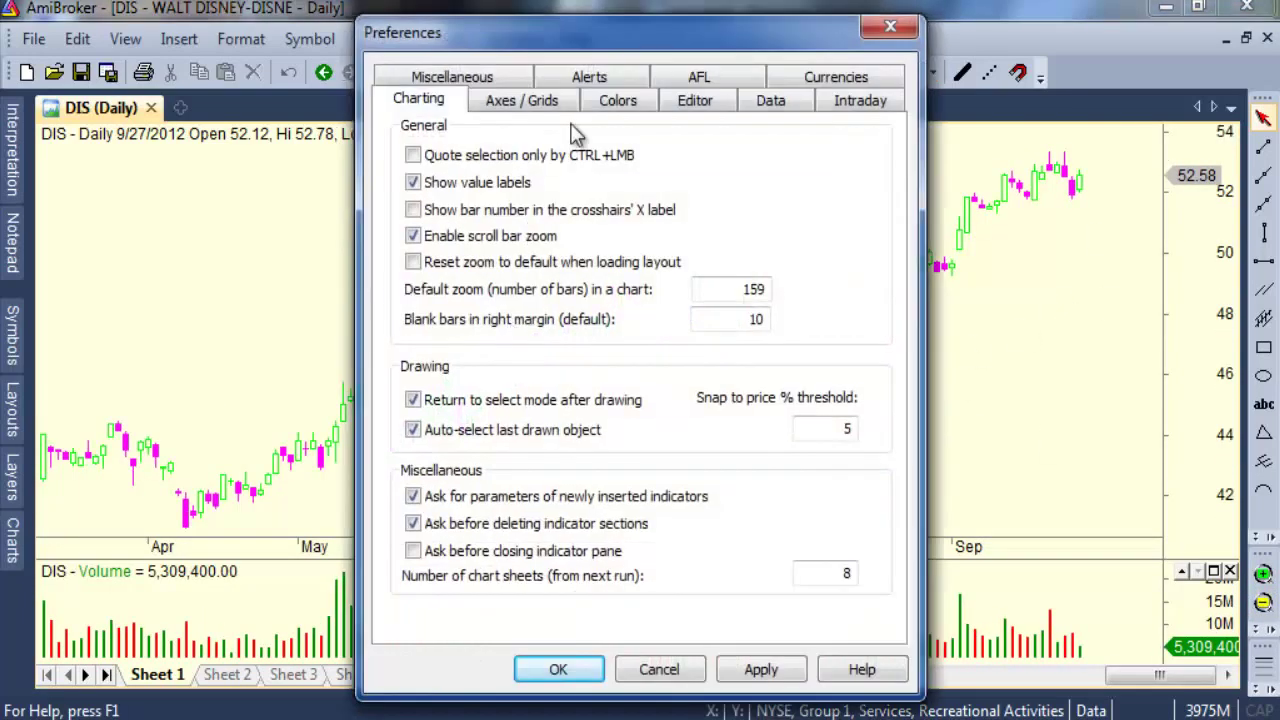
{"action": "left_click", "coordinate": [617, 101]}
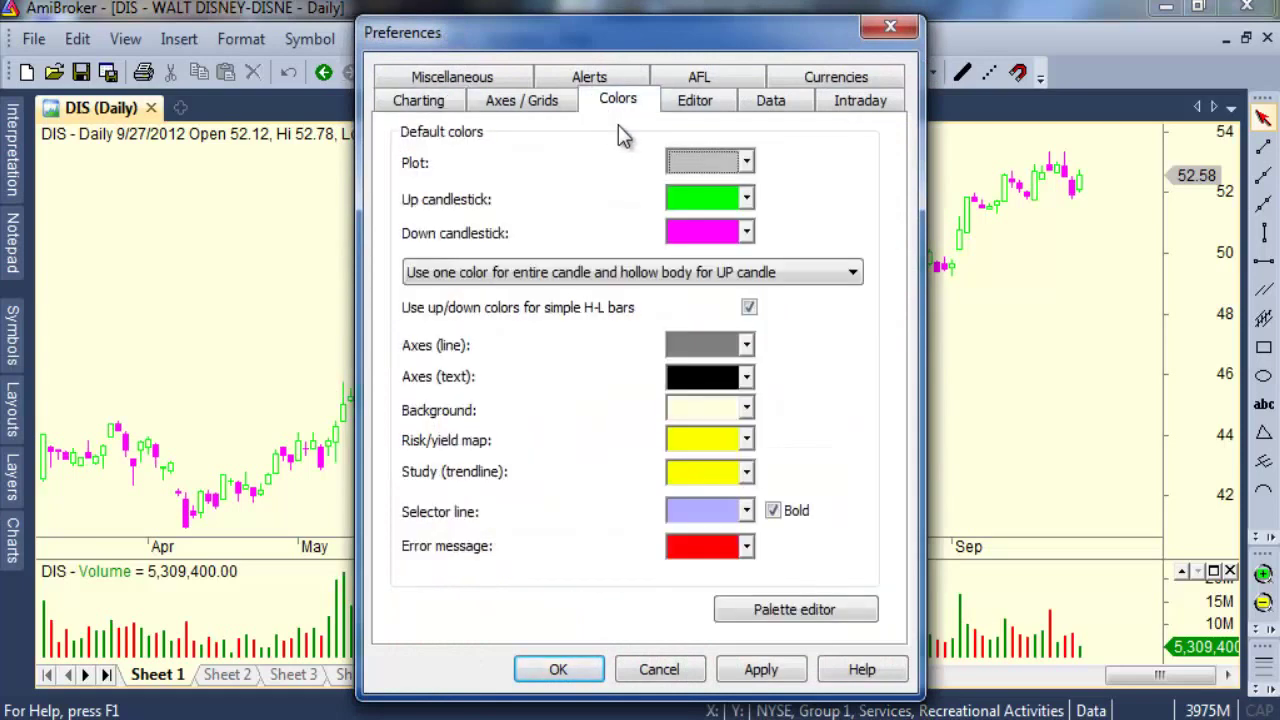
{"action": "left_click", "coordinate": [744, 236]}
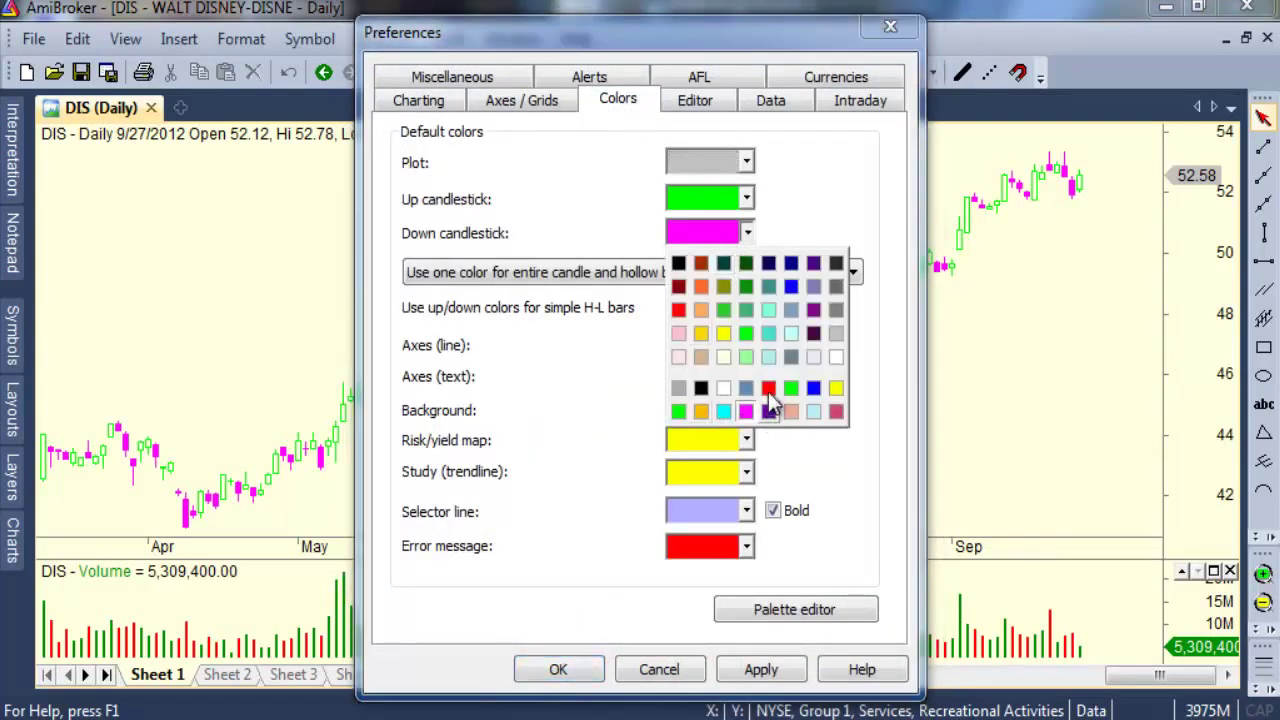
{"action": "left_click", "coordinate": [768, 410]}
{"action": "left_click", "coordinate": [745, 233]}
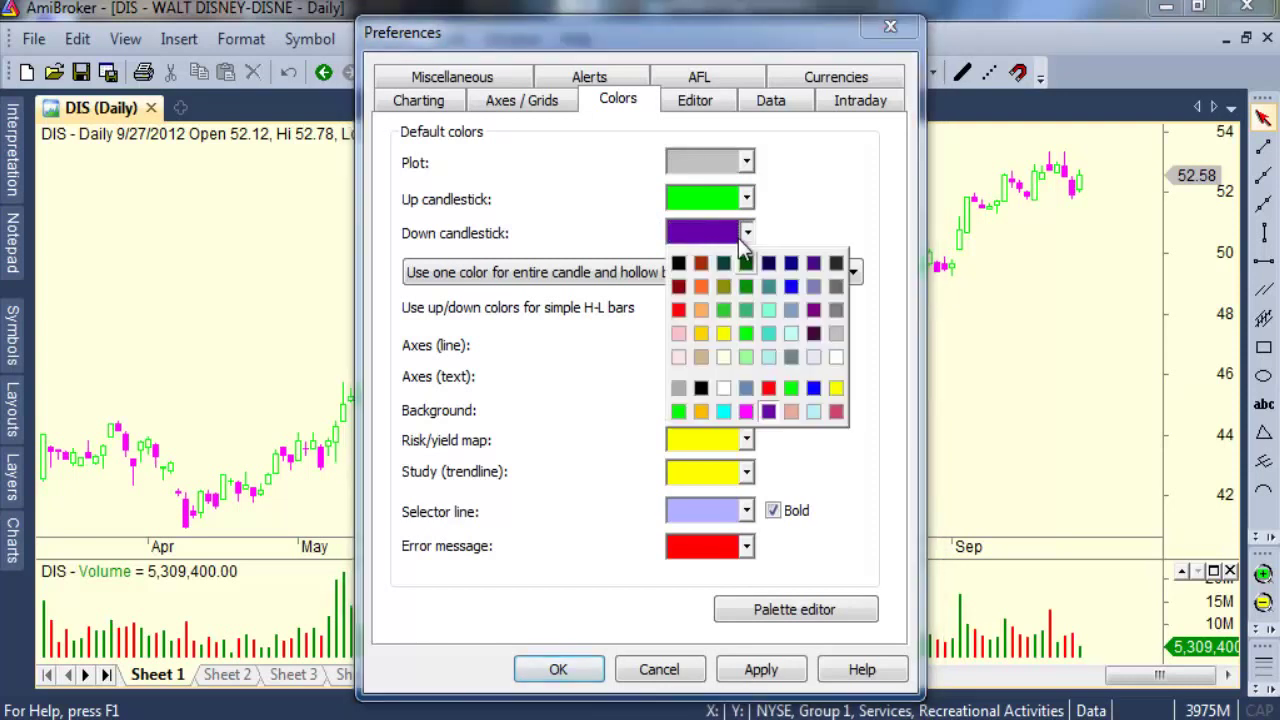
{"action": "key", "text": "Escape"}
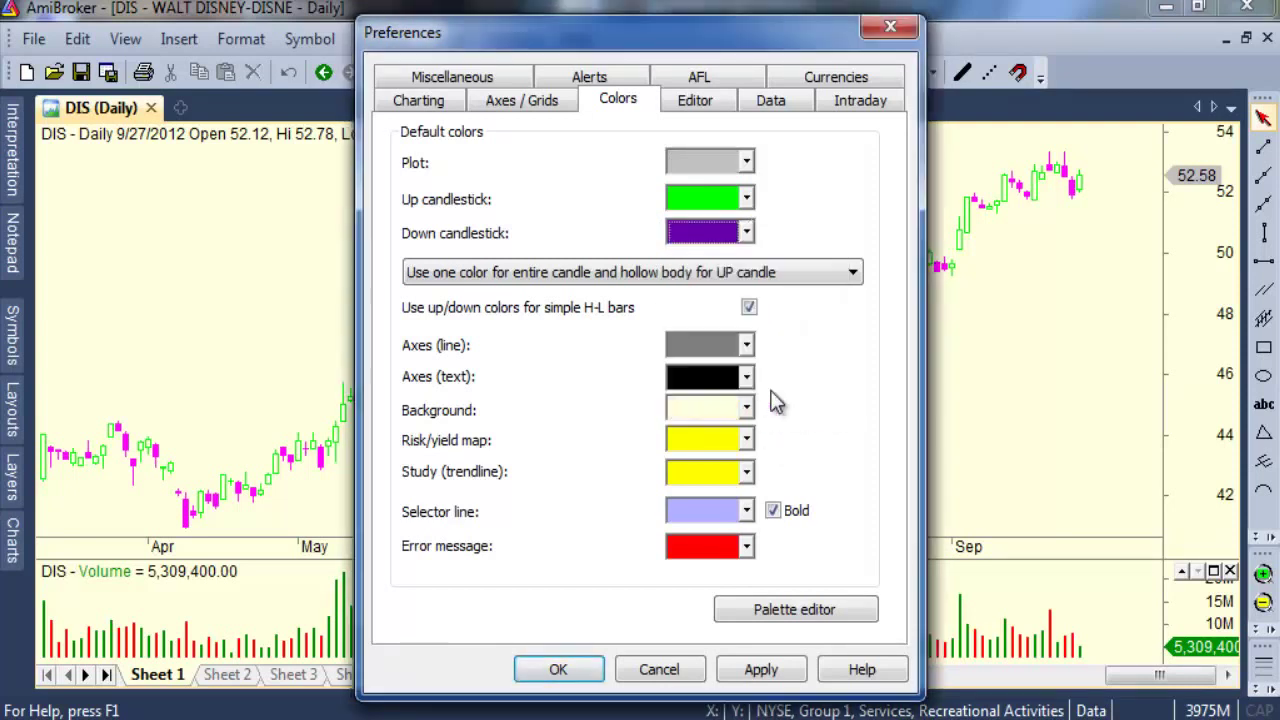
{"action": "left_click", "coordinate": [747, 234]}
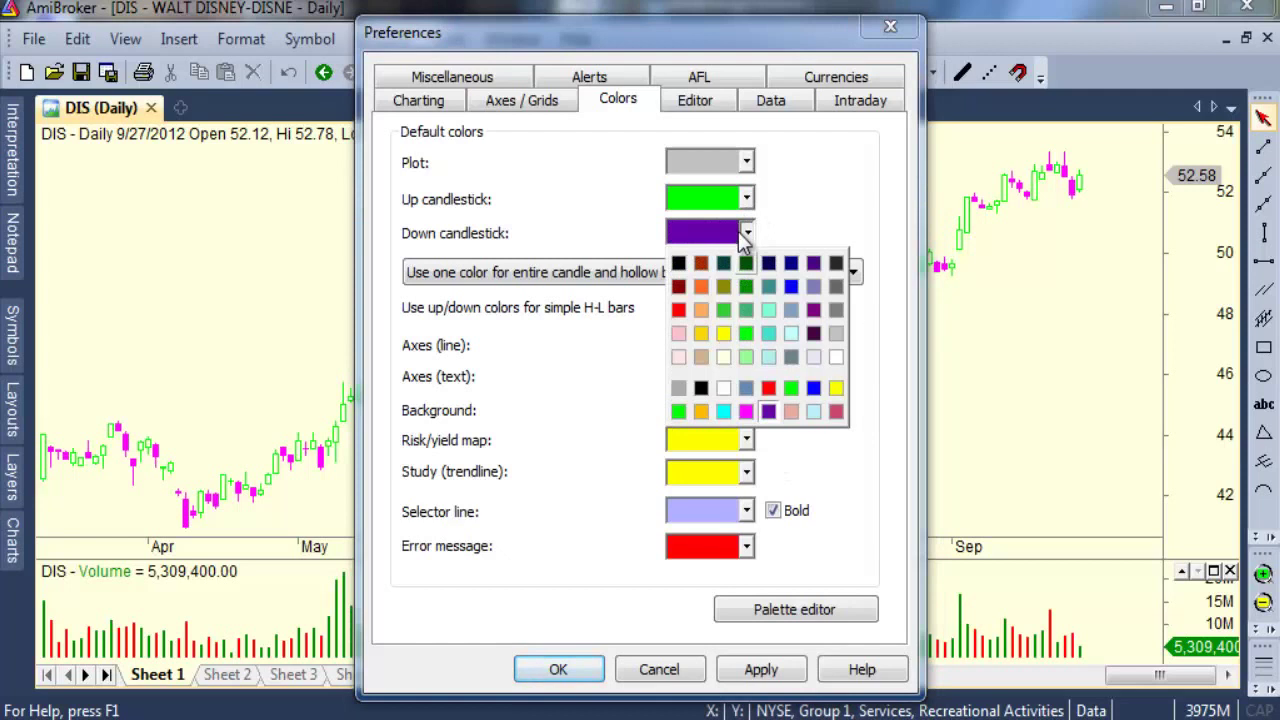
{"action": "left_click", "coordinate": [679, 310]}
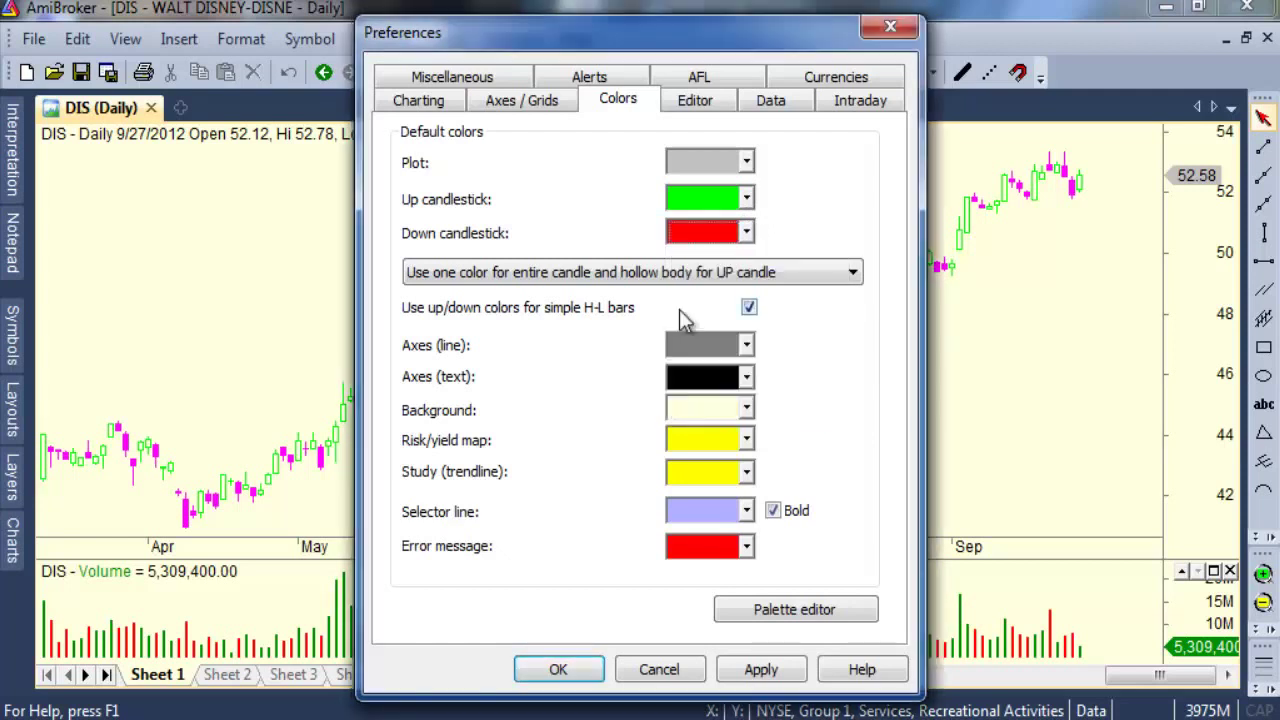
{"action": "left_click", "coordinate": [567, 278]}
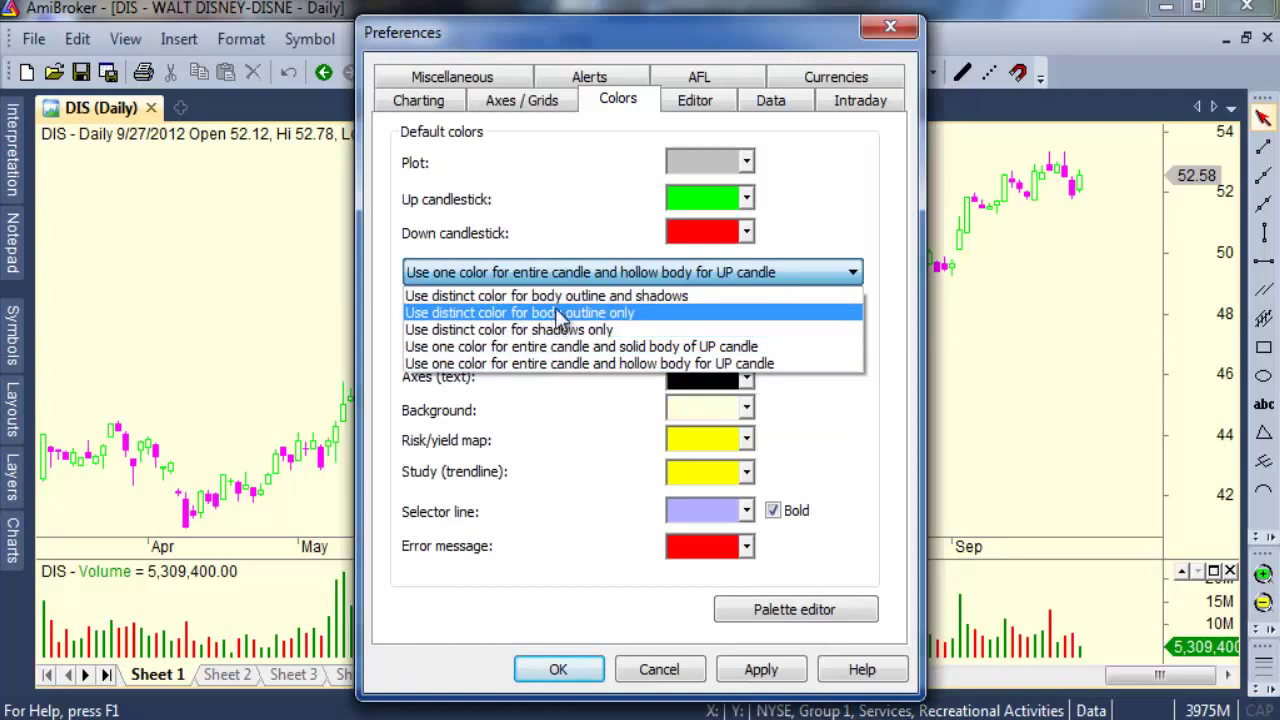
{"action": "left_click", "coordinate": [569, 299]}
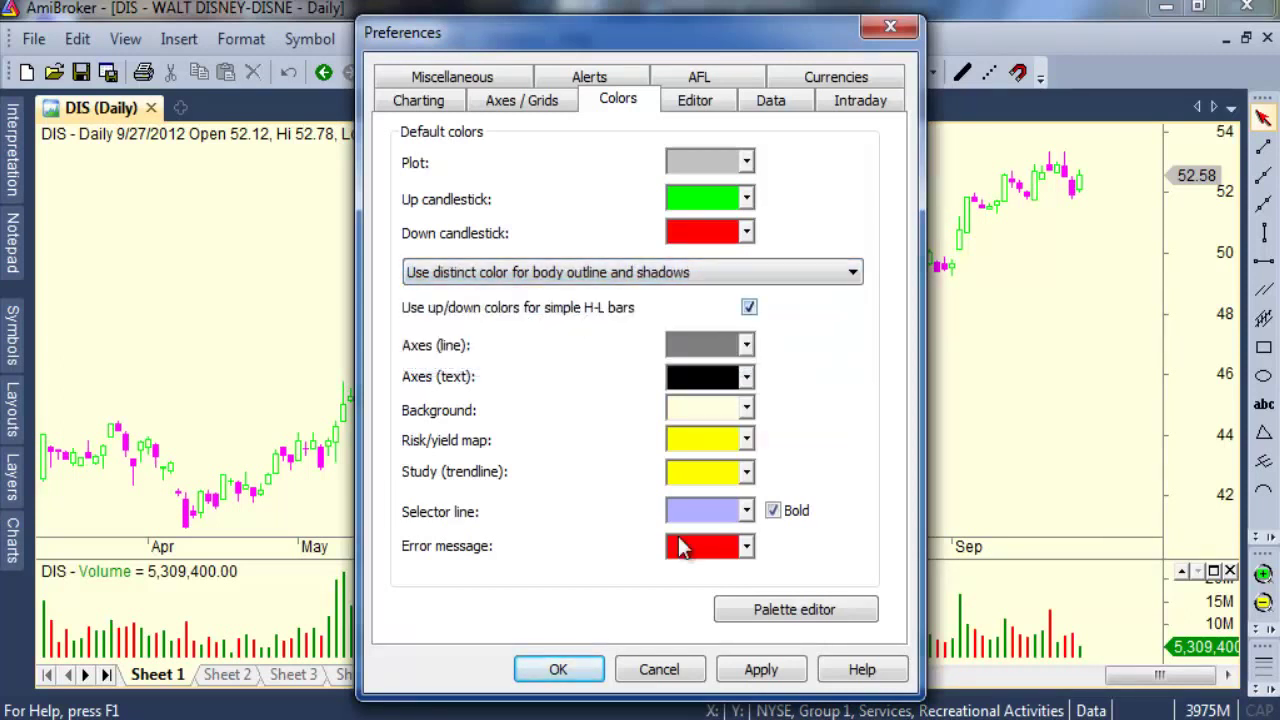
{"action": "left_click", "coordinate": [762, 670]}
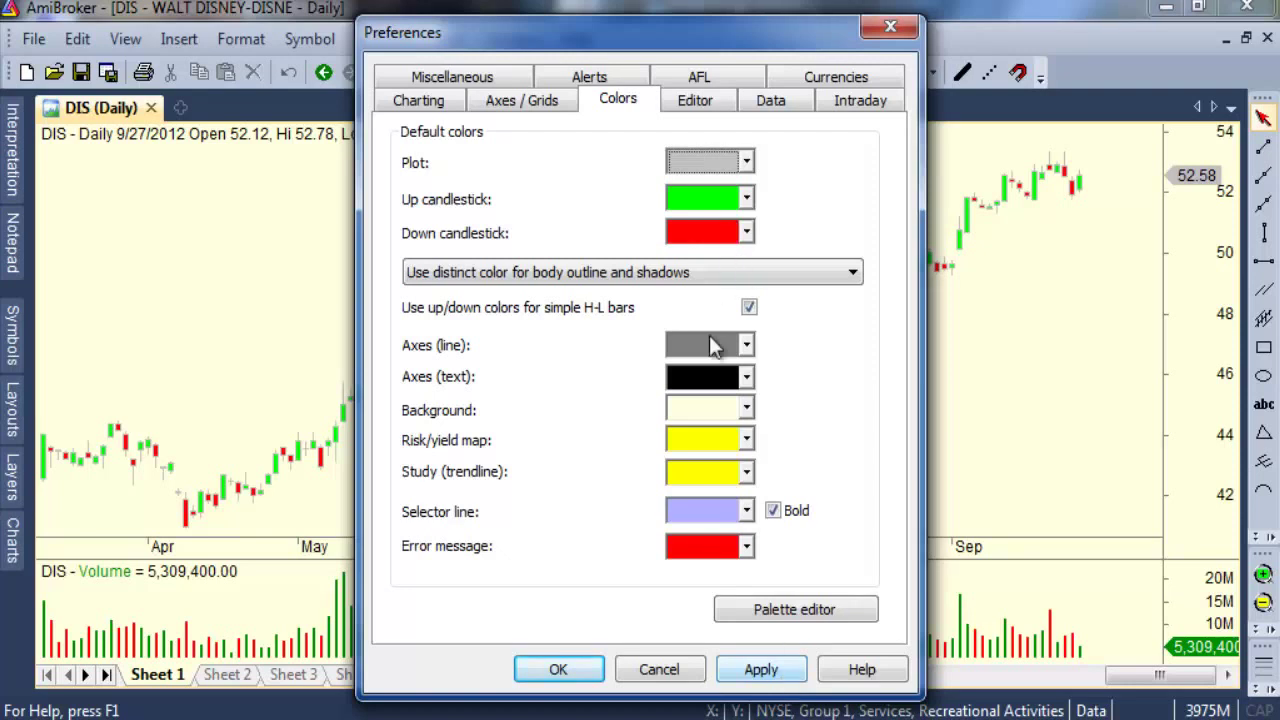
Set the chart background to White, apply, and close Preferences
{"action": "left_click", "coordinate": [748, 408]}
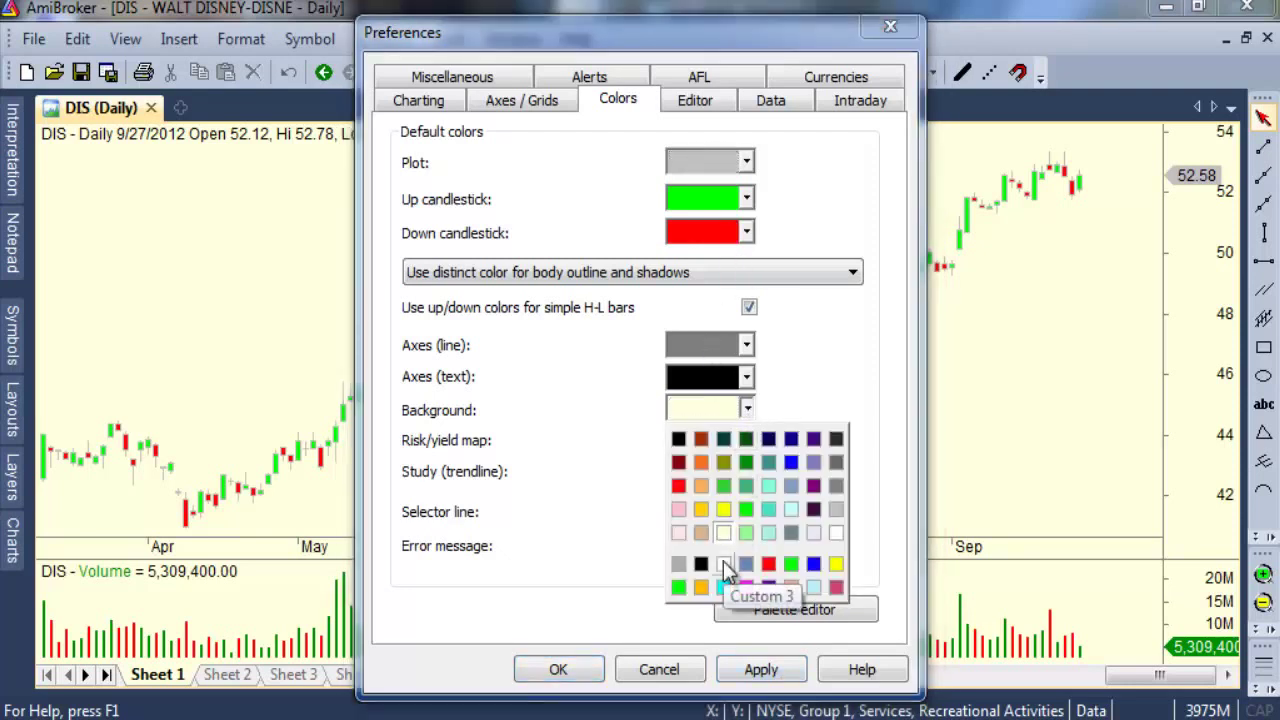
{"action": "left_click", "coordinate": [838, 538]}
{"action": "left_click", "coordinate": [745, 670]}
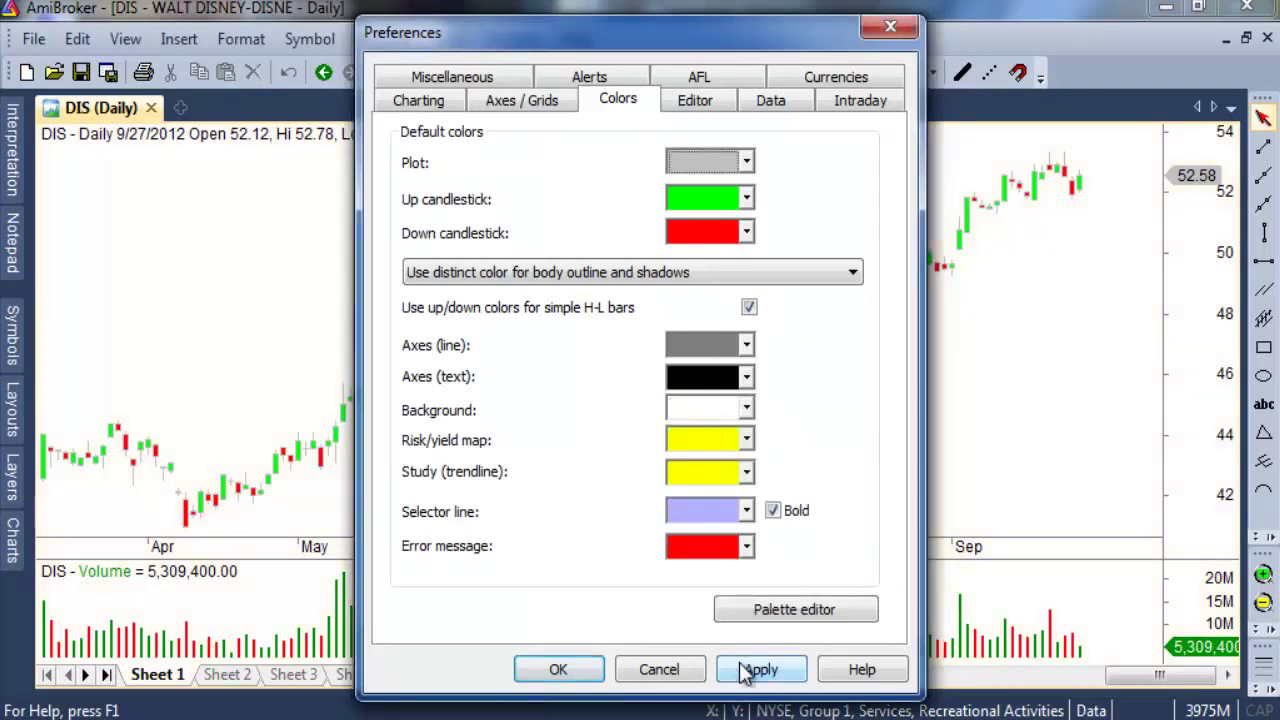
{"action": "left_click", "coordinate": [593, 677]}
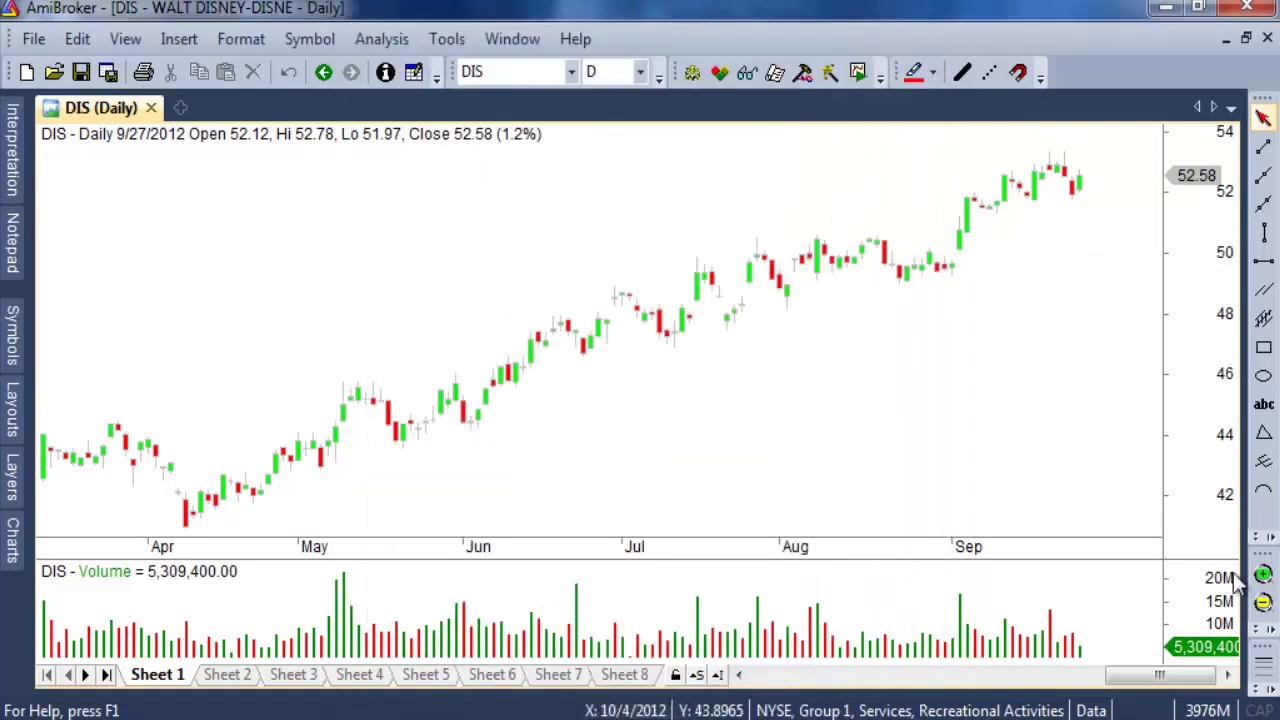
Zoom out to July 2011–September 2012, then back in to the August–September 2012 candles
{"action": "left_click", "coordinate": [1264, 602]}
{"action": "left_click", "coordinate": [1264, 602]}
{"action": "left_click", "coordinate": [1264, 602]}
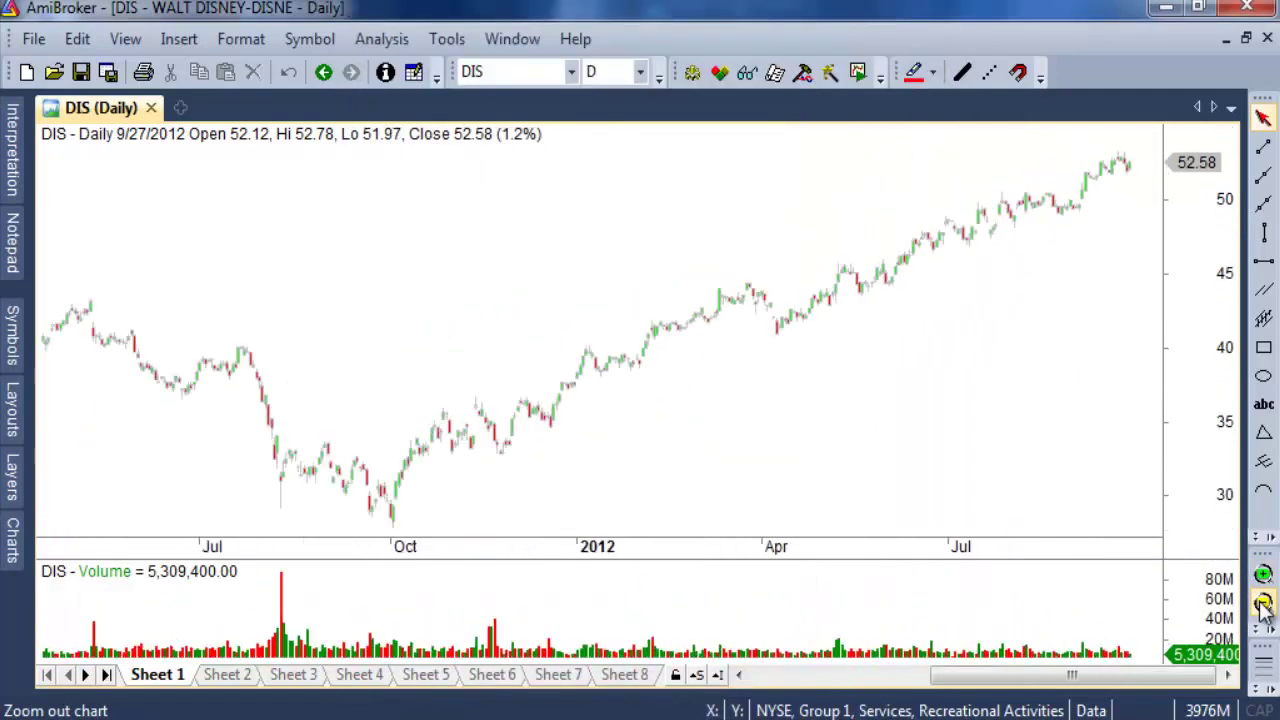
{"action": "left_click", "coordinate": [1264, 574]}
{"action": "left_click", "coordinate": [1264, 574]}
{"action": "left_click", "coordinate": [1264, 574]}
{"action": "left_click", "coordinate": [1264, 574]}
{"action": "left_click", "coordinate": [1264, 574]}
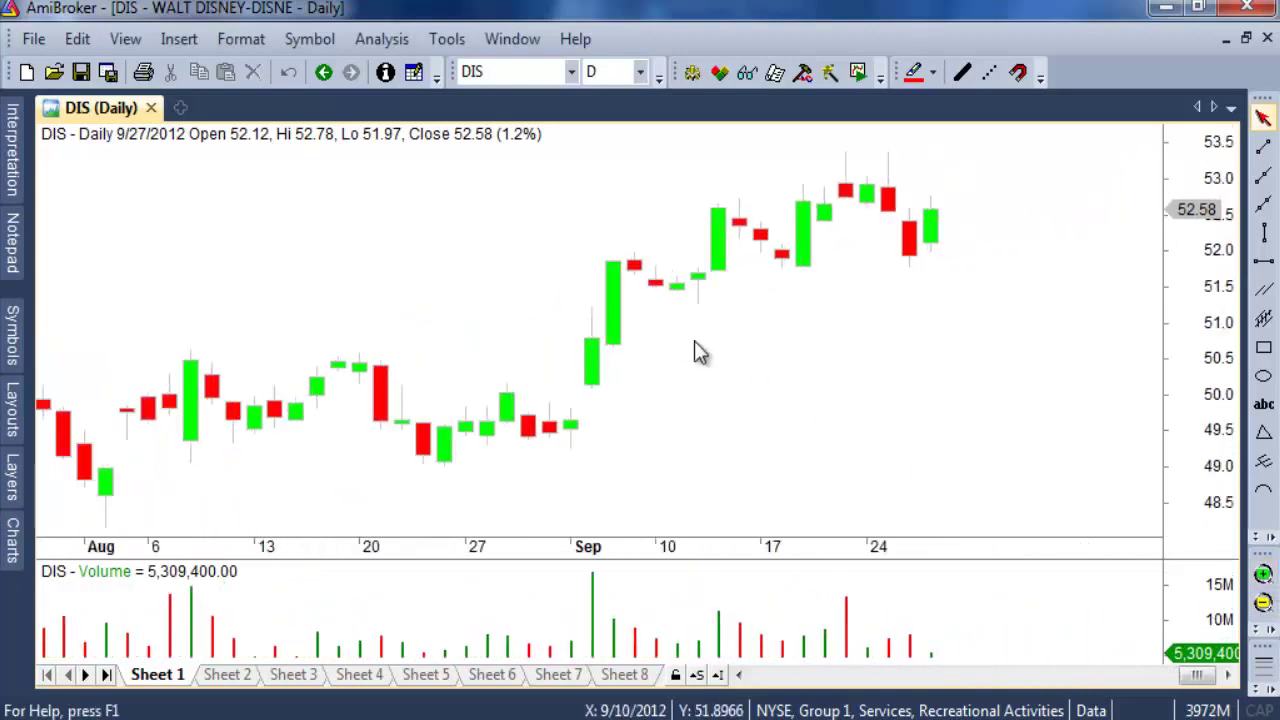
In Colors, choose 'Use one color for entire candle and hollow body for UP candle', apply, and close
{"action": "left_click", "coordinate": [692, 74]}
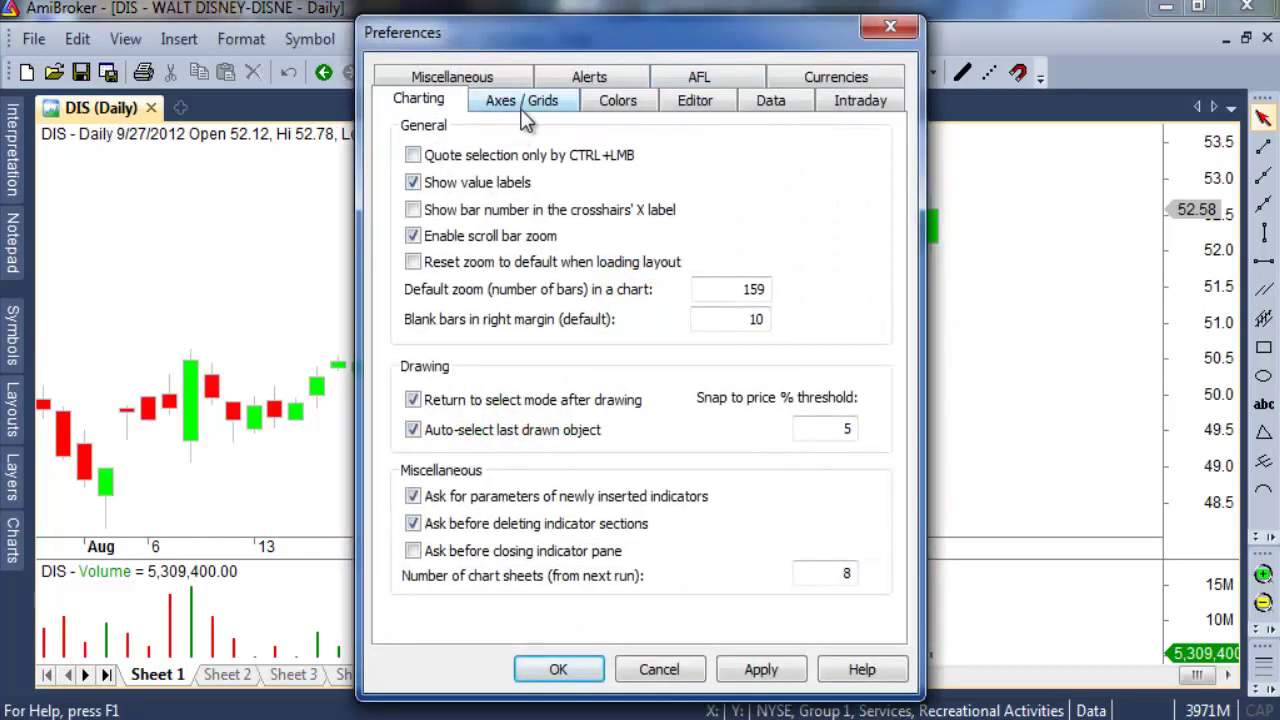
{"action": "left_click", "coordinate": [524, 102]}
{"action": "left_click", "coordinate": [619, 103]}
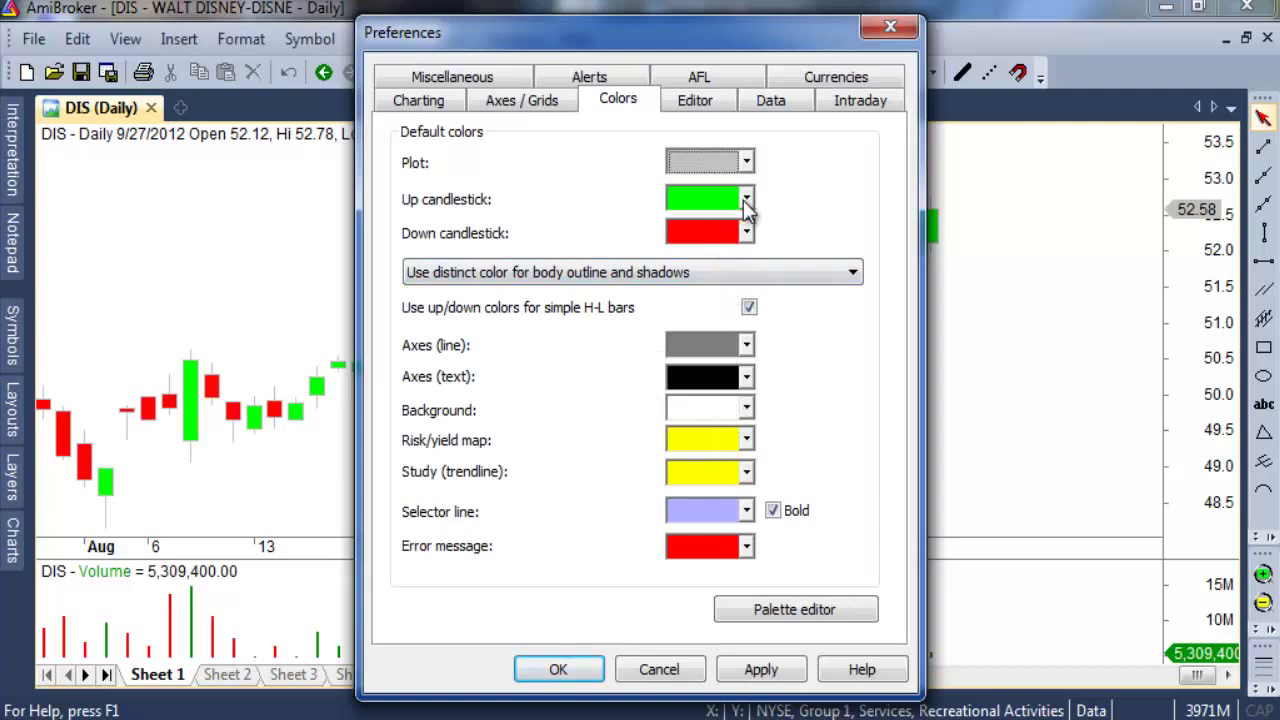
{"action": "left_click", "coordinate": [712, 277]}
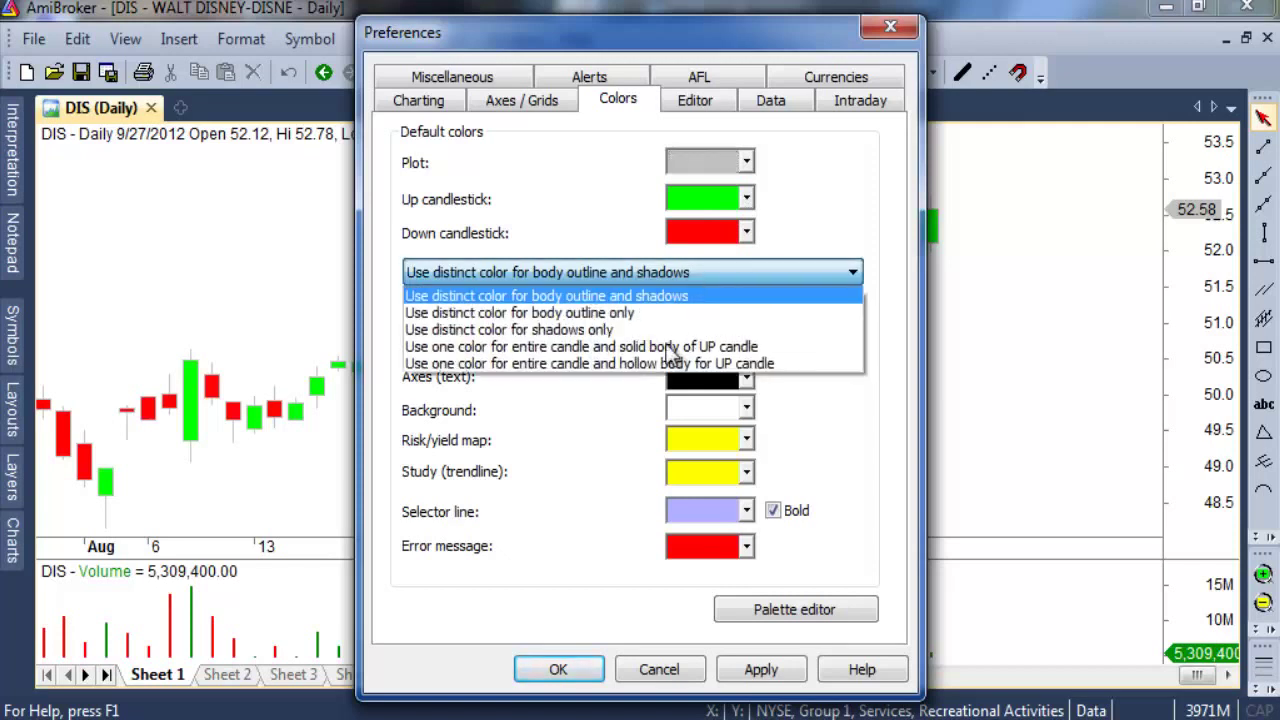
{"action": "left_click", "coordinate": [659, 364]}
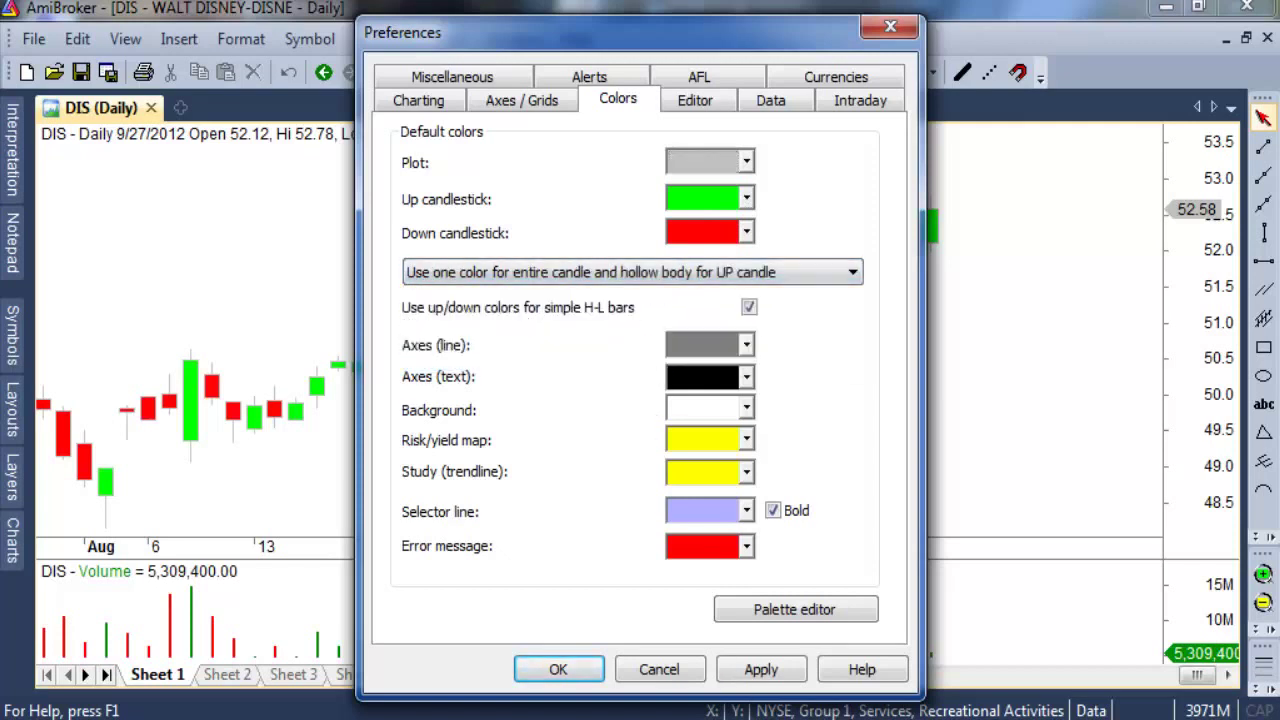
{"action": "left_click", "coordinate": [786, 682]}
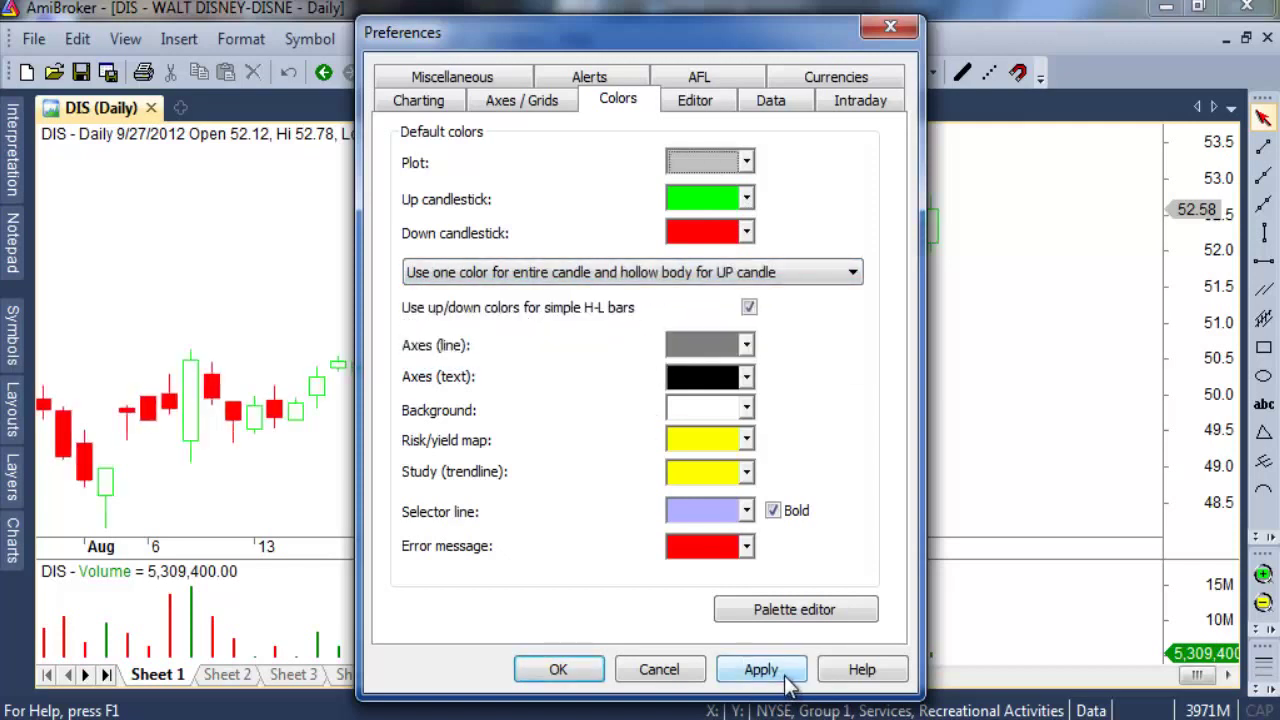
{"action": "left_click", "coordinate": [558, 672]}
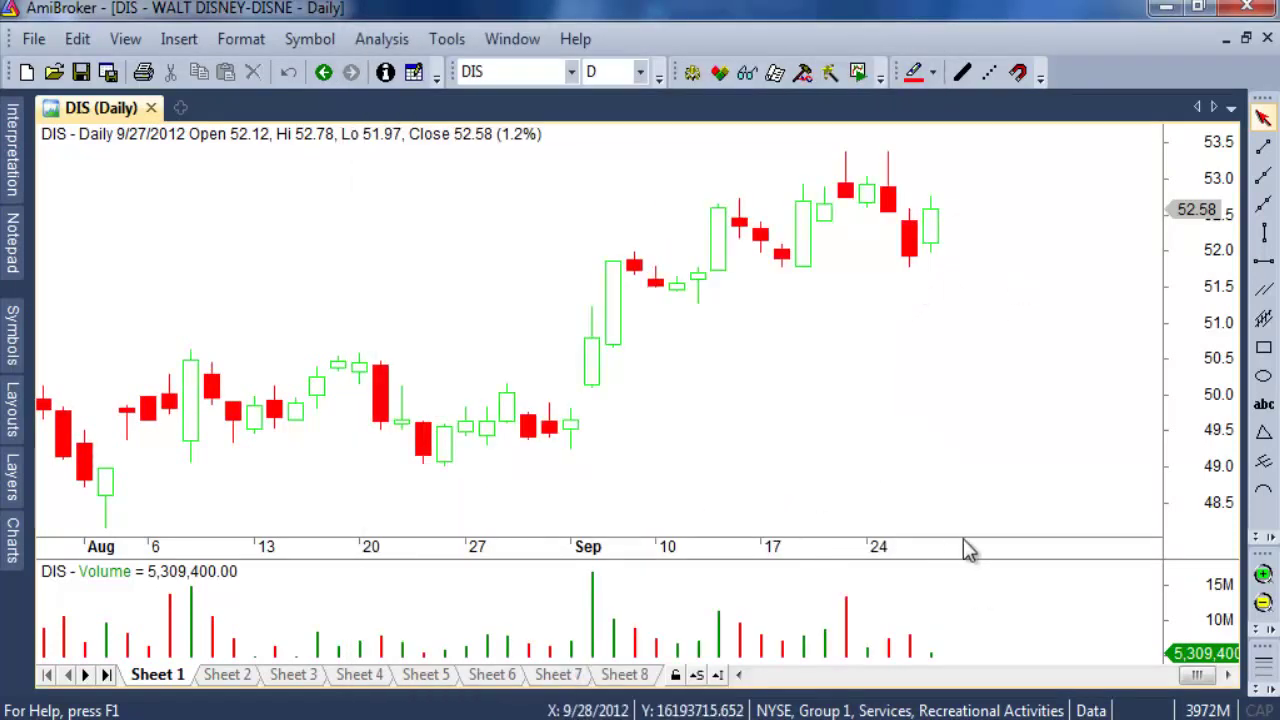